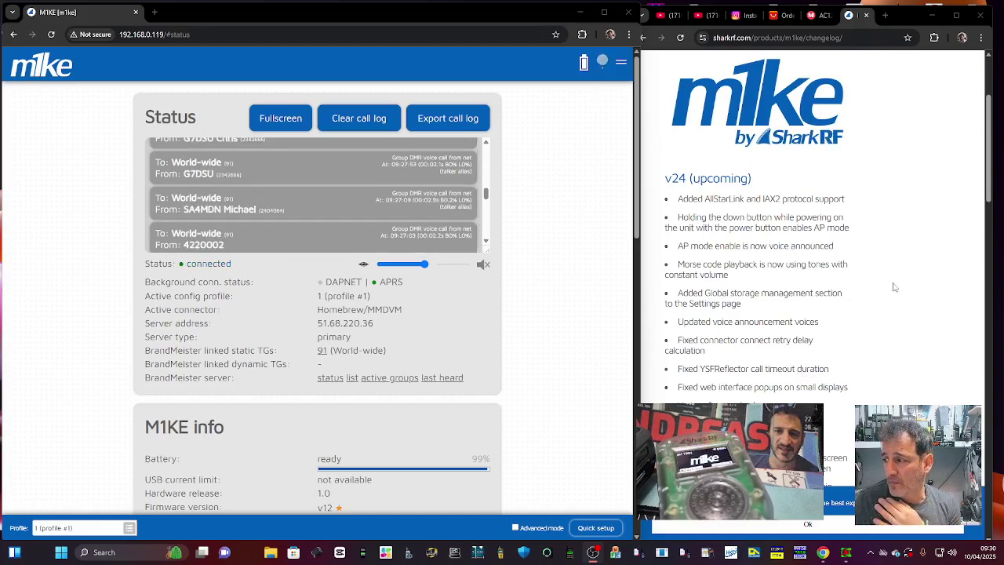
Step: Turn on the live mirror of the device screen and call audio playback on the status page
click(363, 266)
click(363, 265)
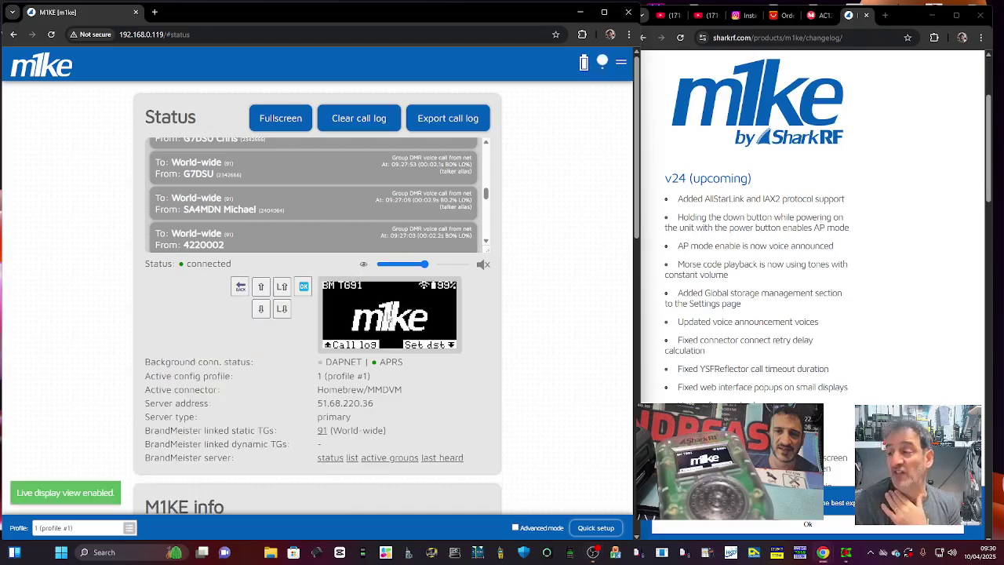
click(484, 265)
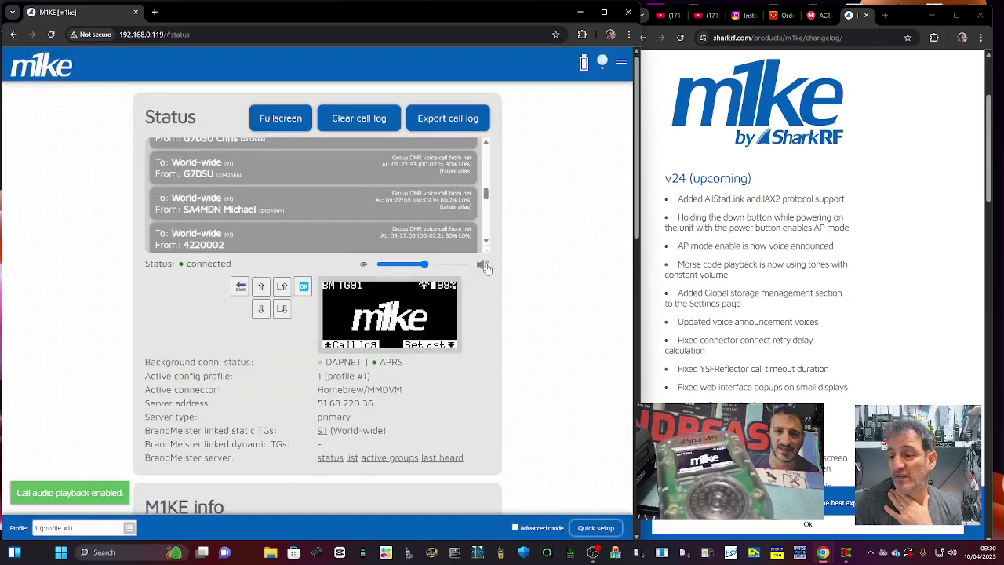
Step: Turn call audio back off, dismiss the changelog cookie notice, and switch between the M1KE and changelog windows
click(484, 266)
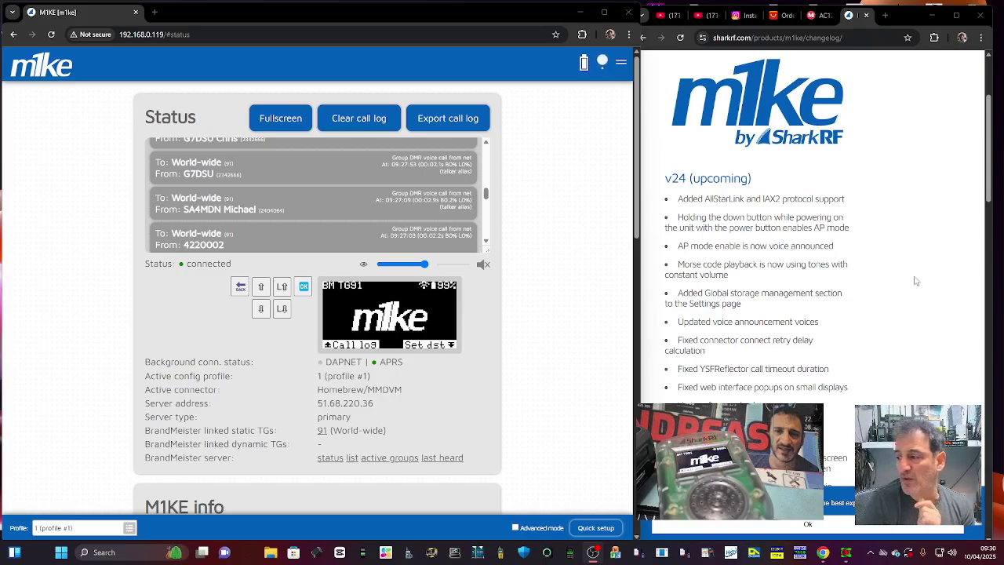
click(822, 525)
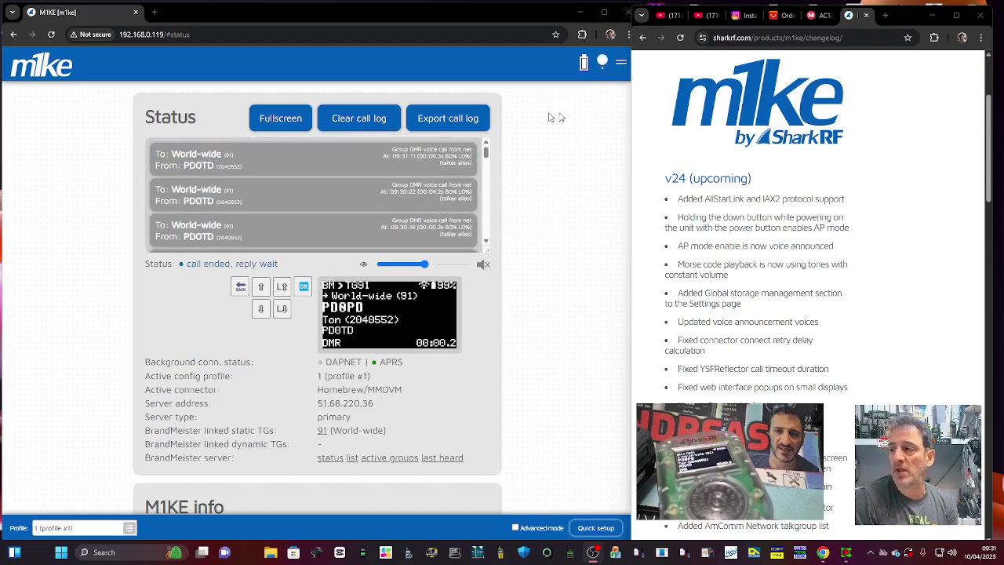
click(539, 177)
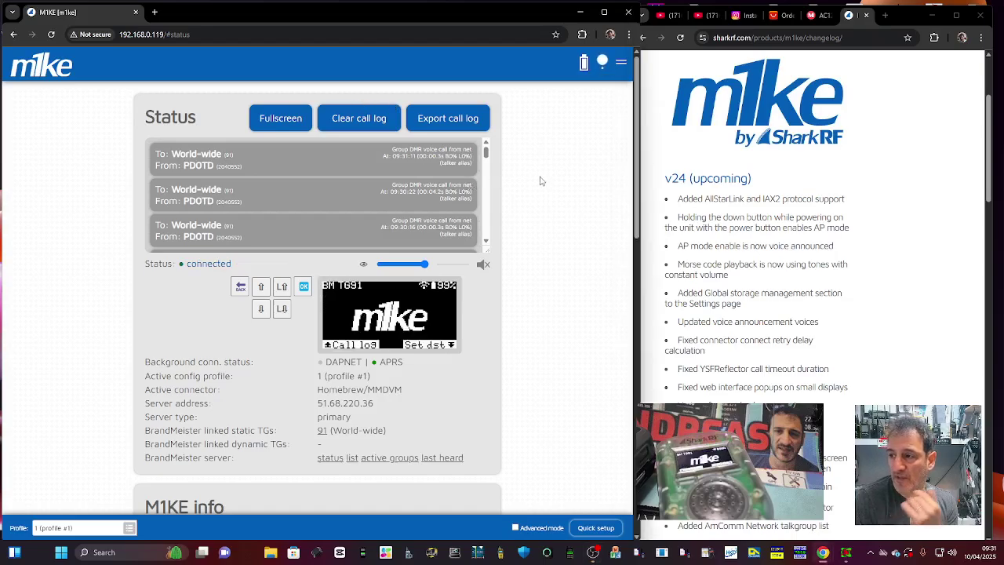
click(735, 368)
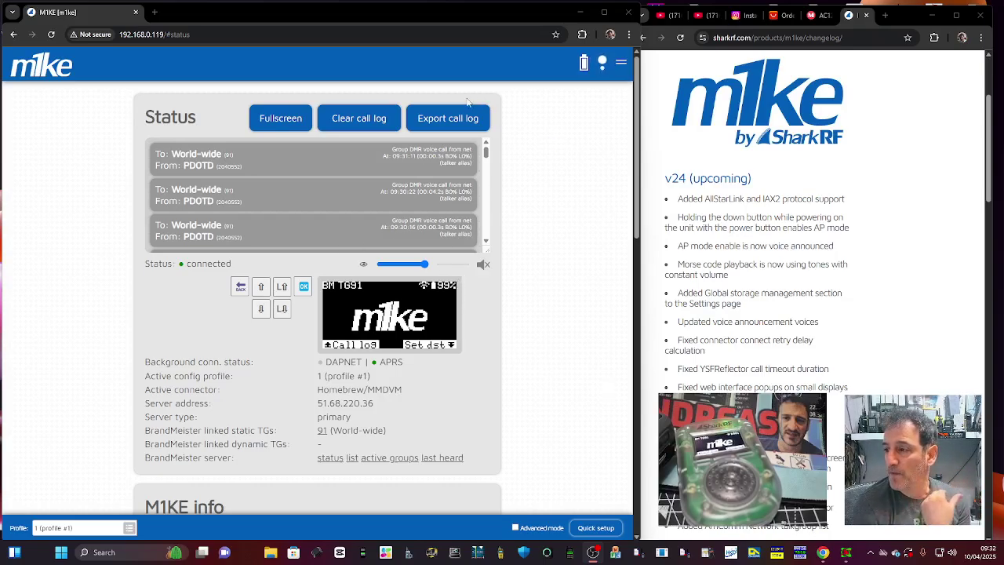
Step: Maximize the M1KE window, enable Advanced mode, and view the Firmware upgrade panel in Settings
key(super+Up)
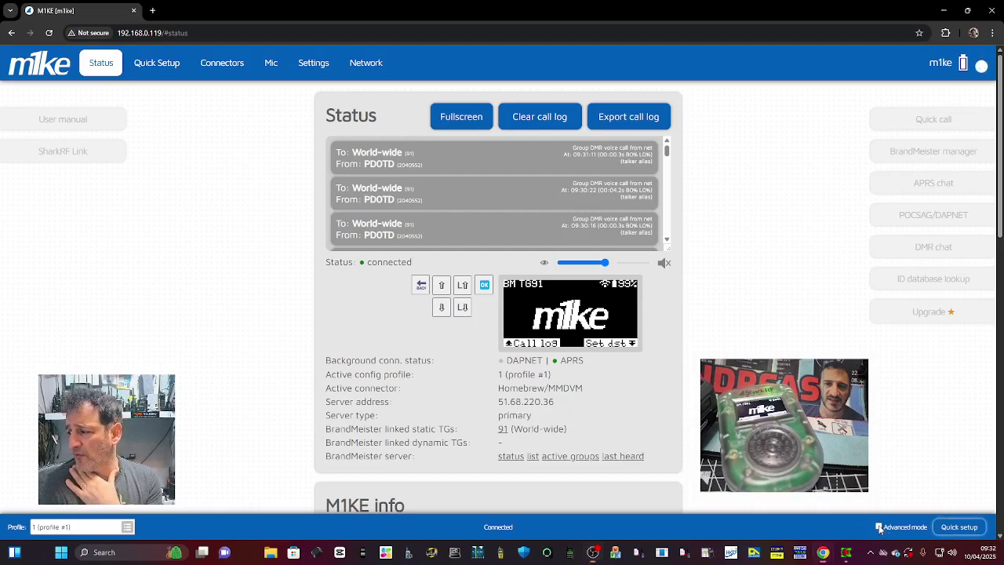
click(879, 528)
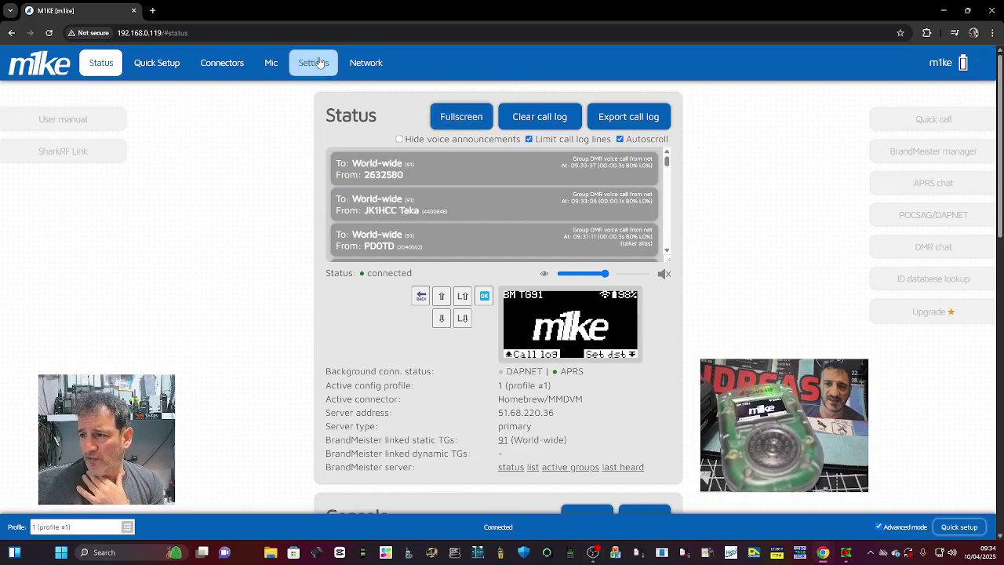
click(318, 63)
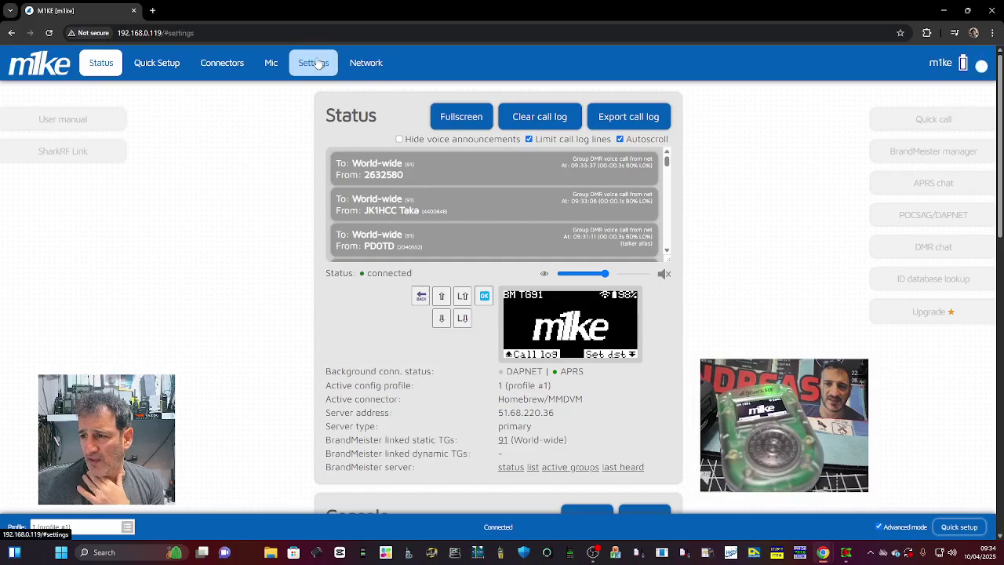
scroll(556, 212, down, 5)
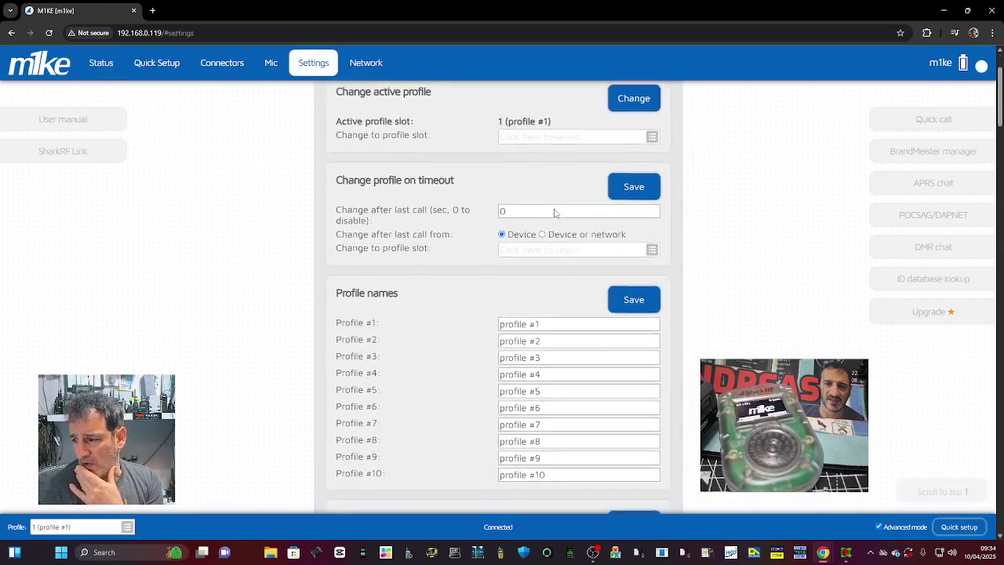
scroll(552, 210, down, 8)
scroll(553, 213, up, 3)
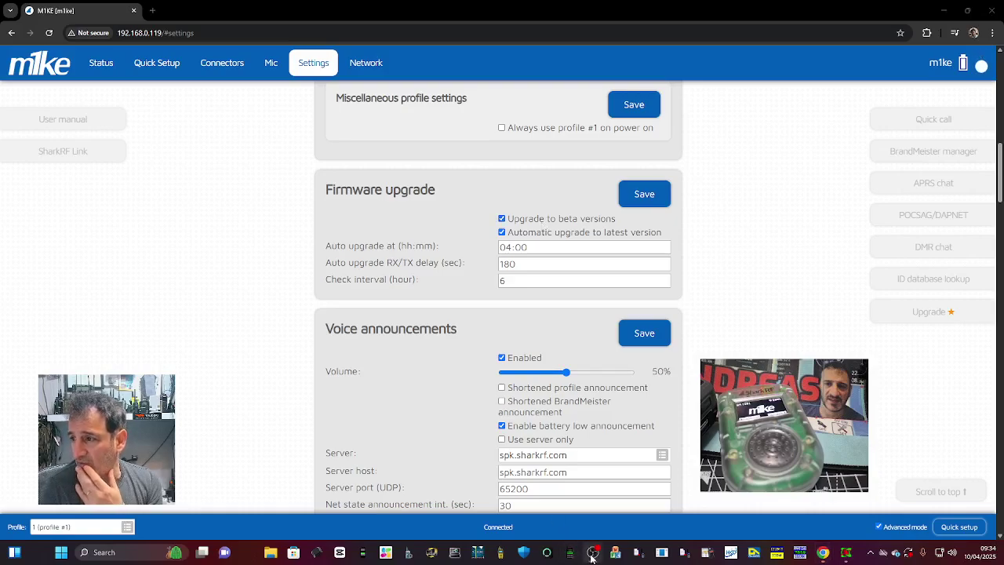
Step: Start the v24 beta firmware upgrade, acknowledging the USB power warning along the way
click(933, 317)
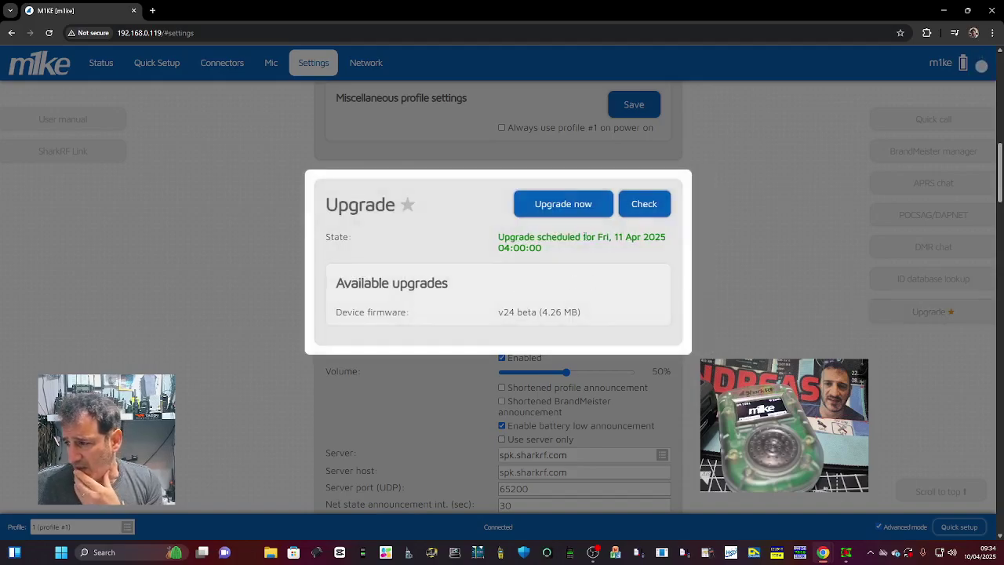
click(565, 204)
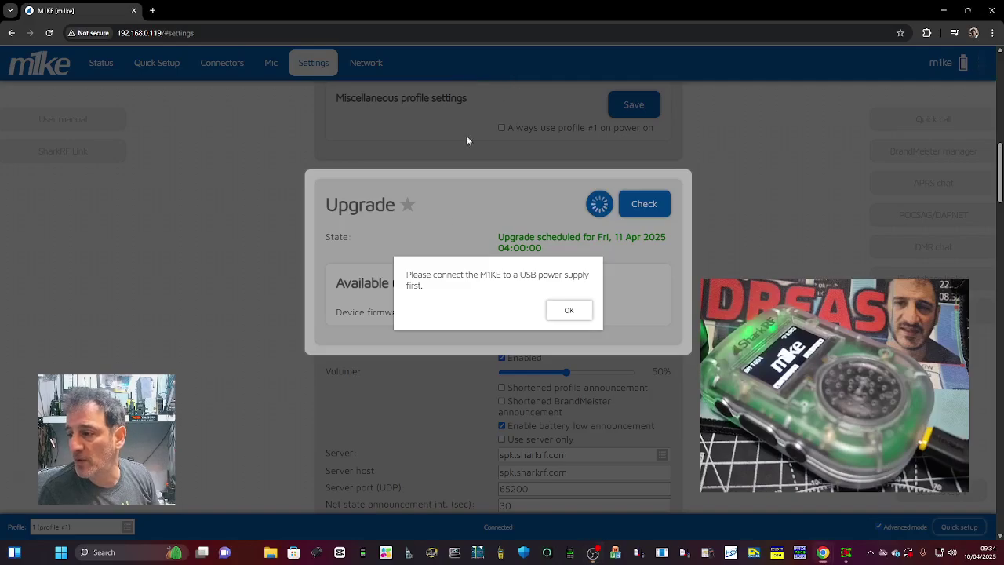
click(566, 310)
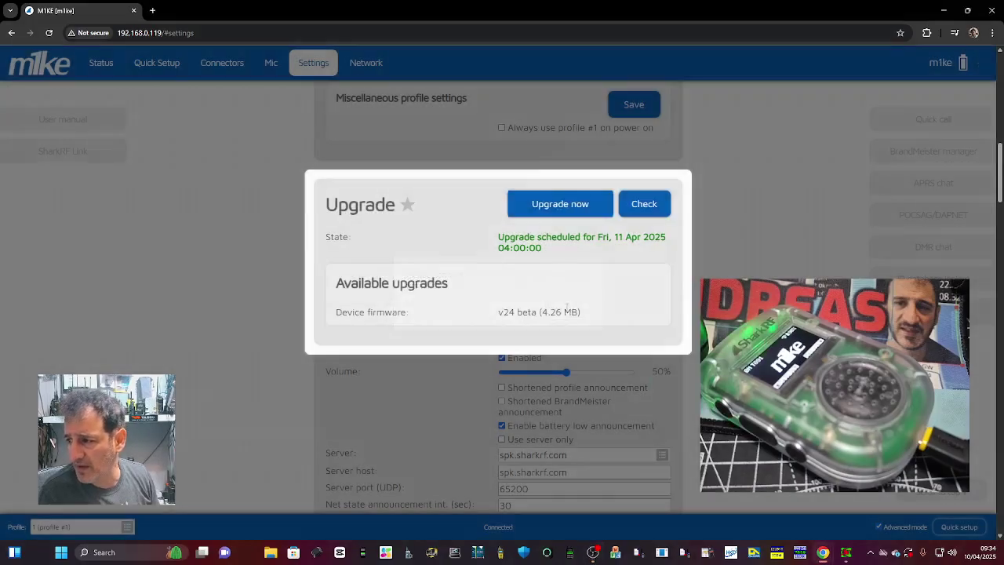
click(563, 204)
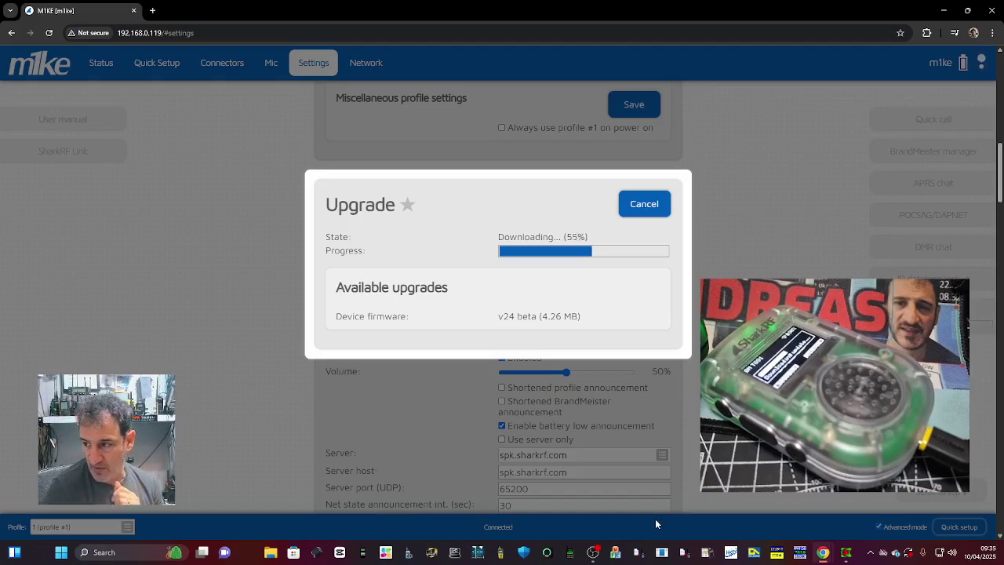
Step: Wait for the v24 beta firmware to install and the Status page to reload
mouse_move(594, 554)
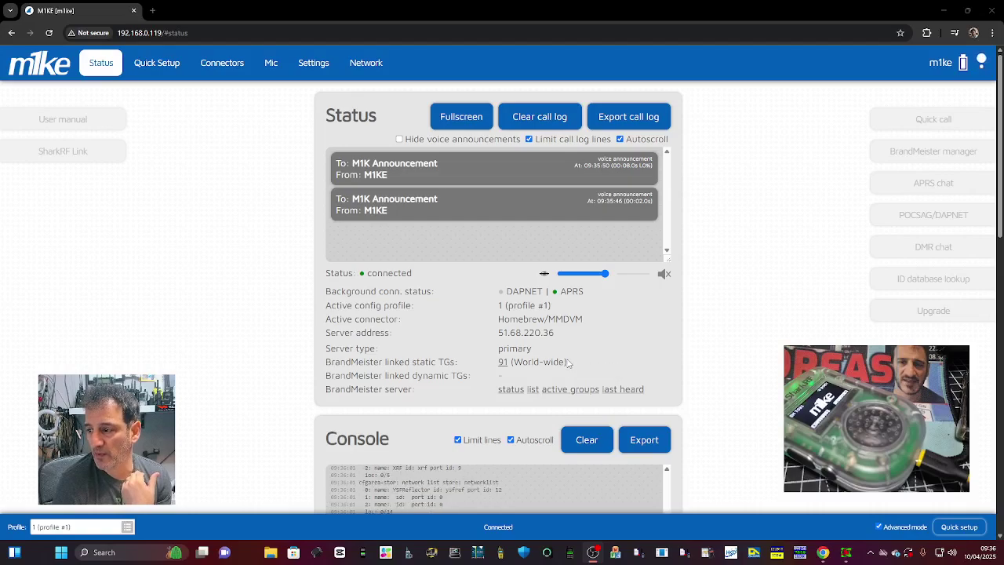
Step: Open Quick Setup and browse the network presets from SharkRF IP Client to YSFReflector
click(156, 63)
scroll(840, 261, down, 3)
scroll(787, 258, down, 1)
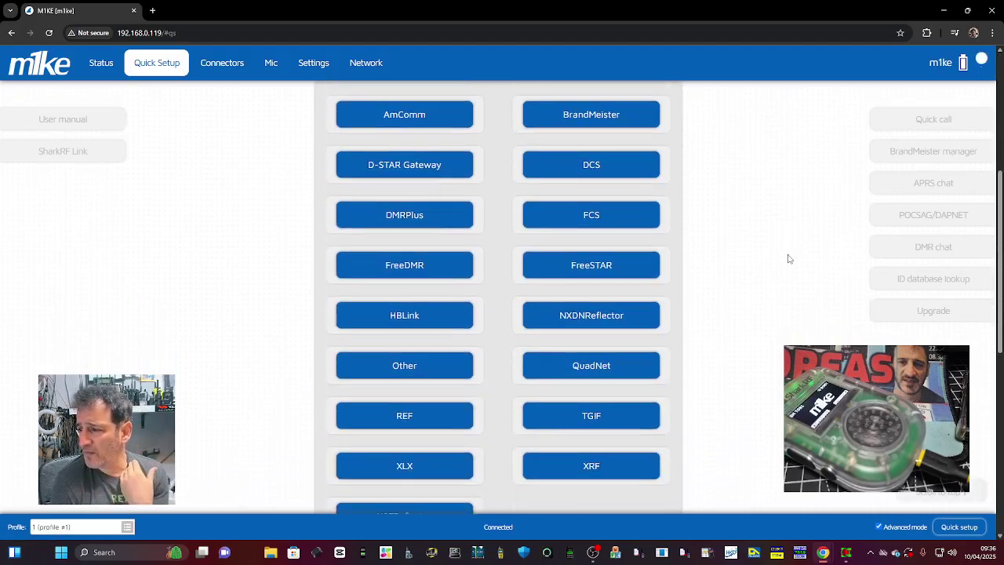
scroll(596, 291, up, 2)
scroll(736, 266, up, 1)
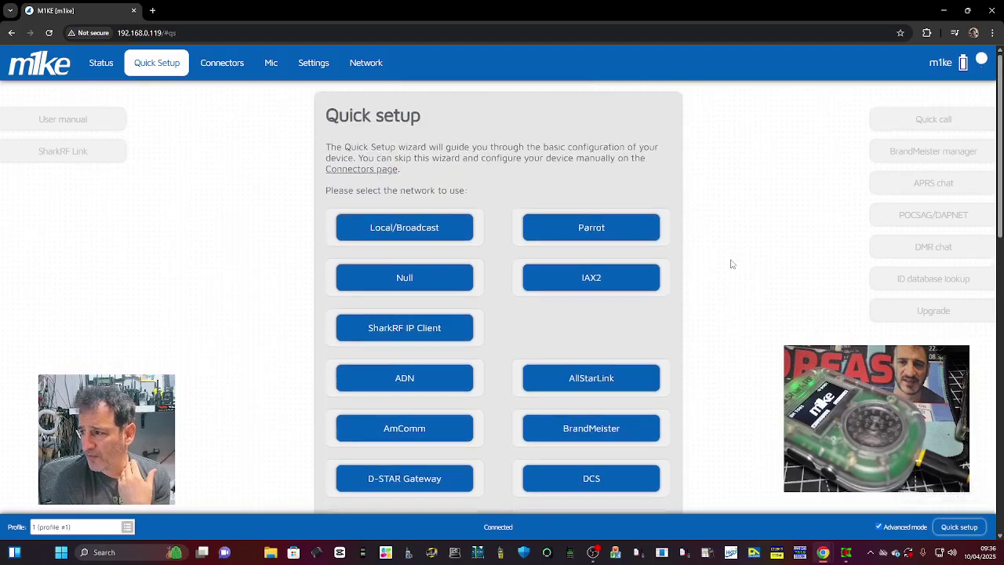
scroll(734, 264, down, 2)
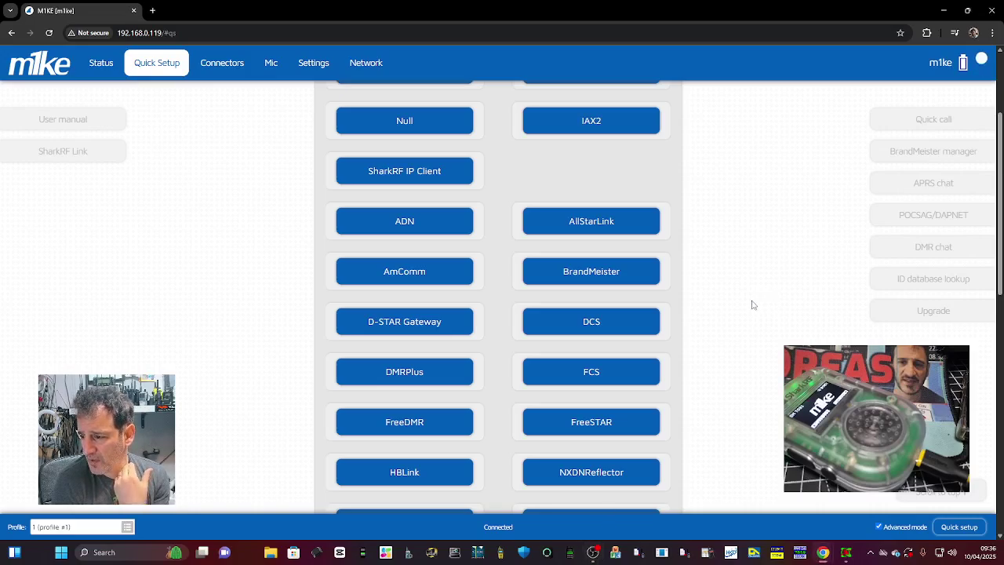
scroll(706, 306, down, 1)
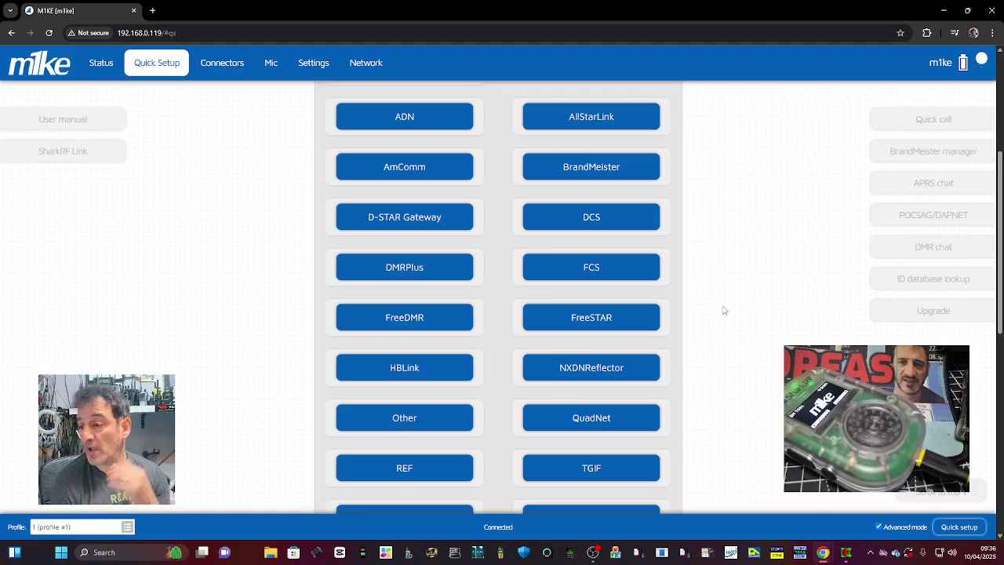
scroll(723, 311, down, 1)
scroll(775, 314, down, 2)
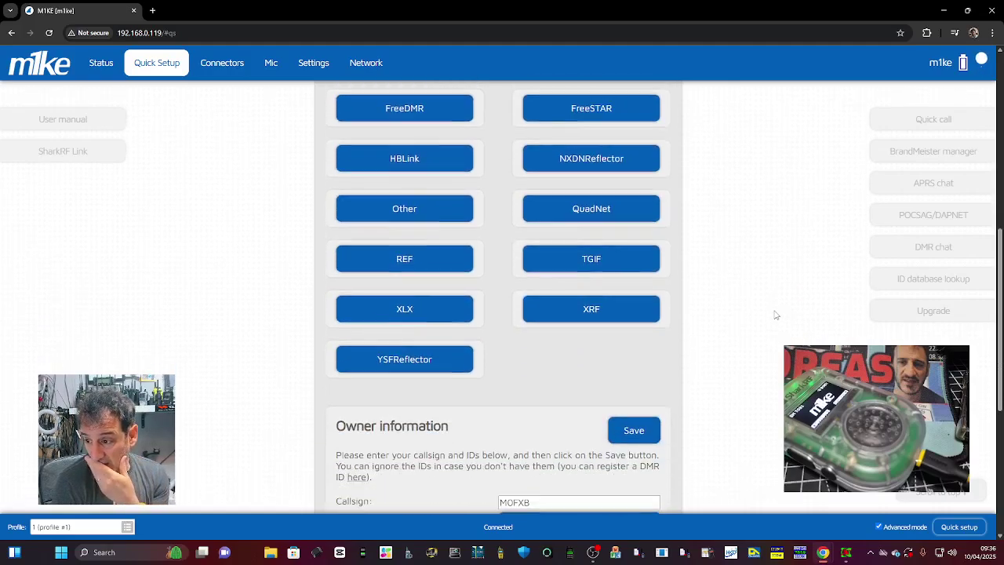
scroll(775, 315, up, 2)
scroll(775, 315, up, 1)
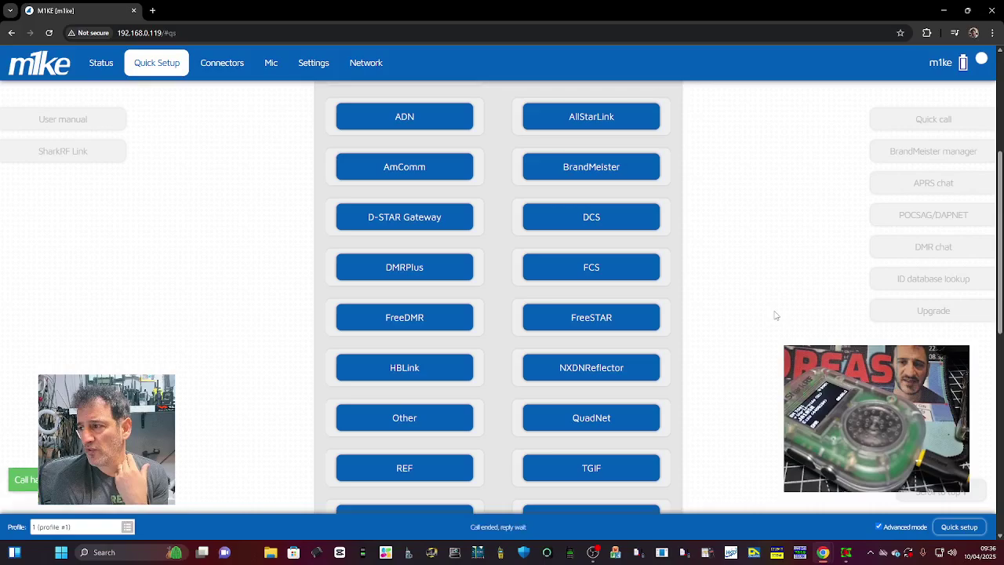
scroll(776, 315, down, 2)
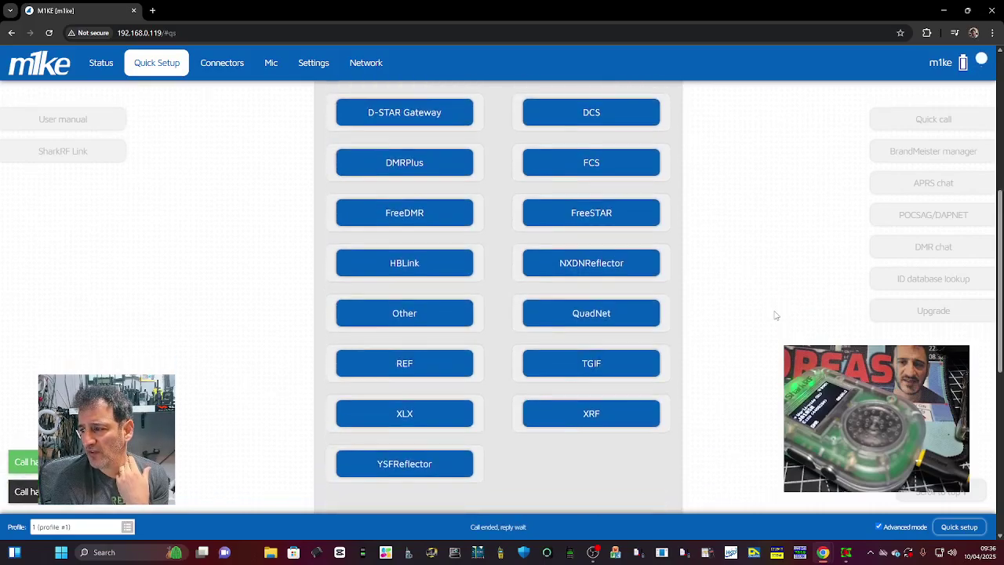
scroll(775, 315, up, 2)
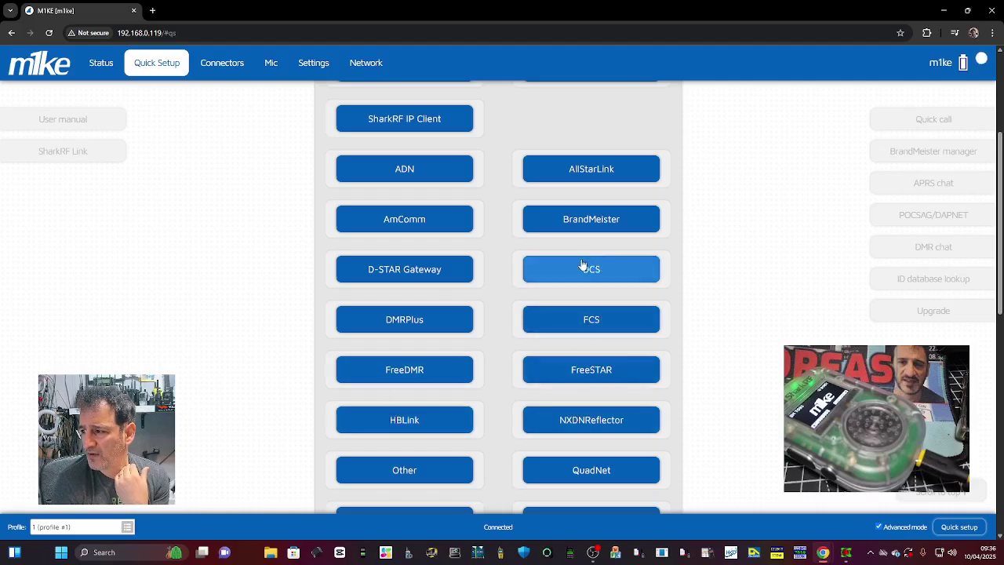
Step: Choose AllStarLink, search 'hubnet', and apply the G7RPG hubnetwork.uk (41689) server
click(593, 167)
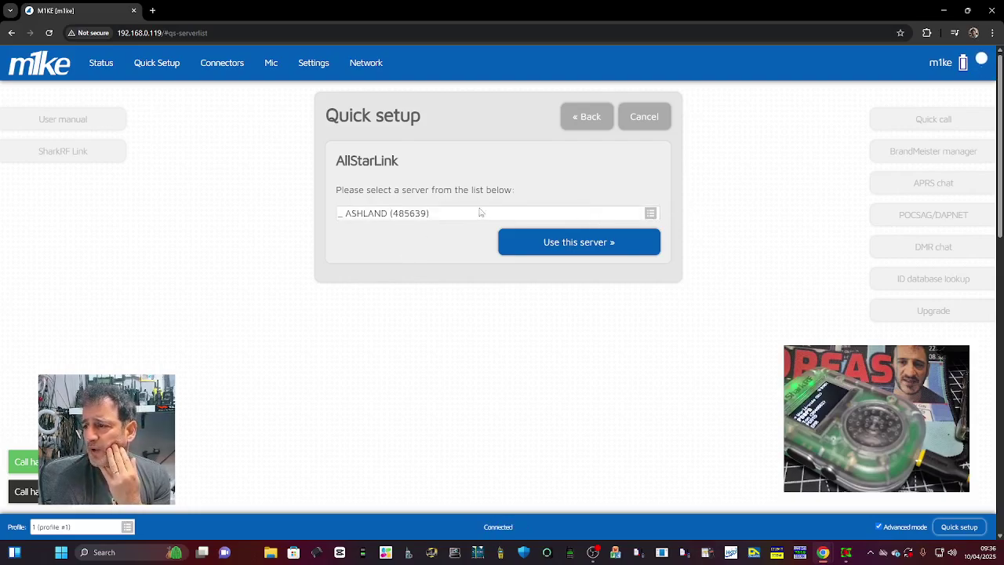
click(455, 215)
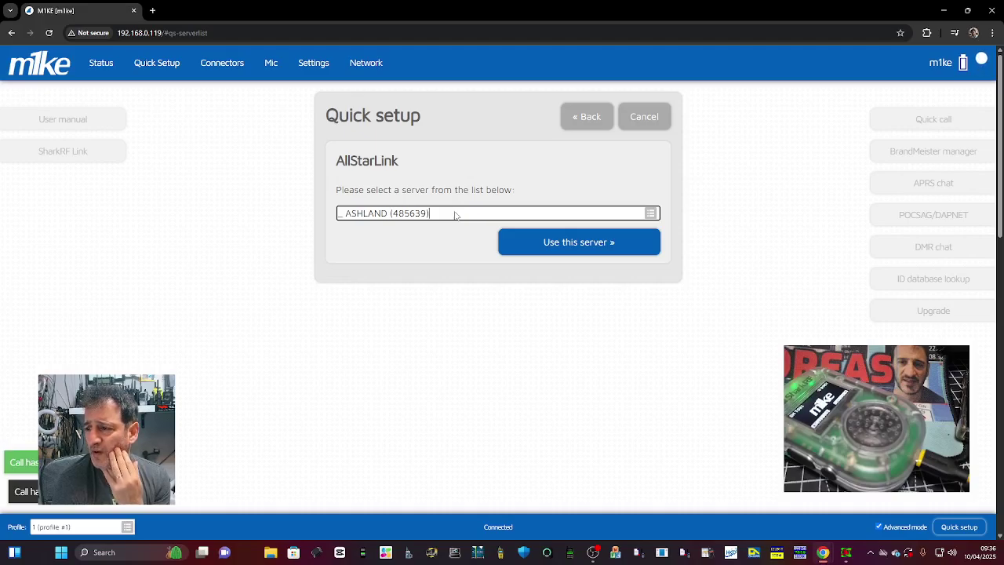
click(652, 212)
click(495, 219)
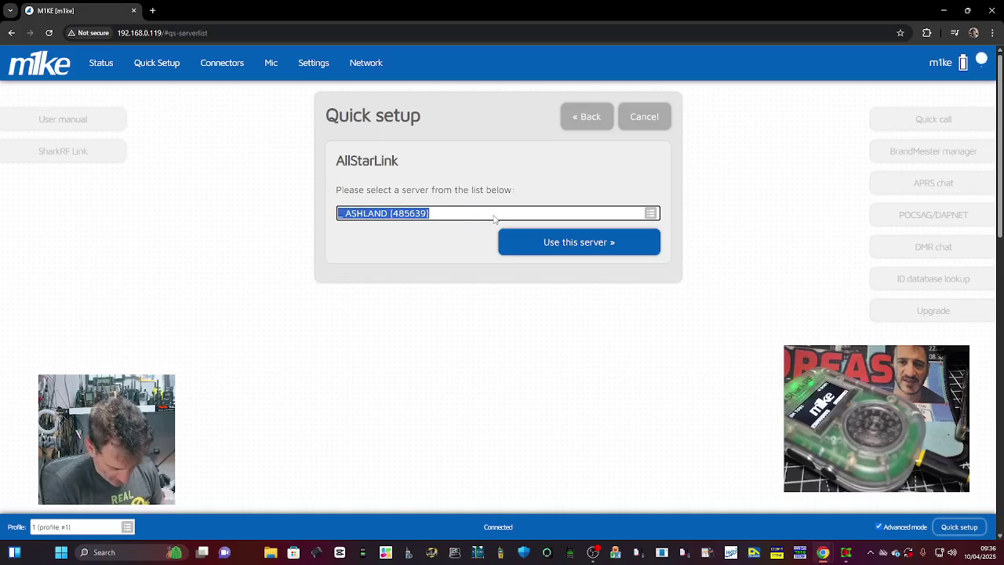
text(hub)
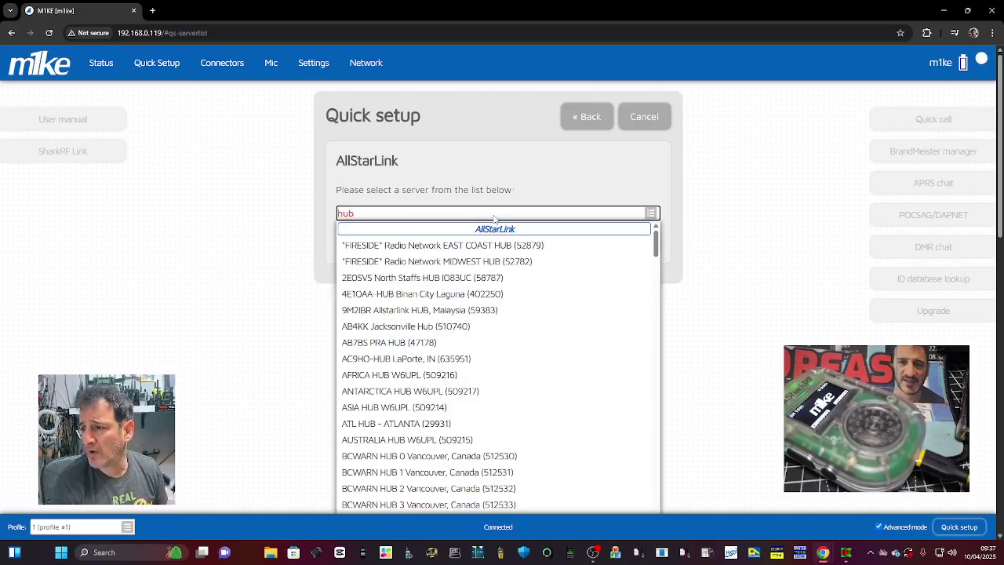
text(ne)
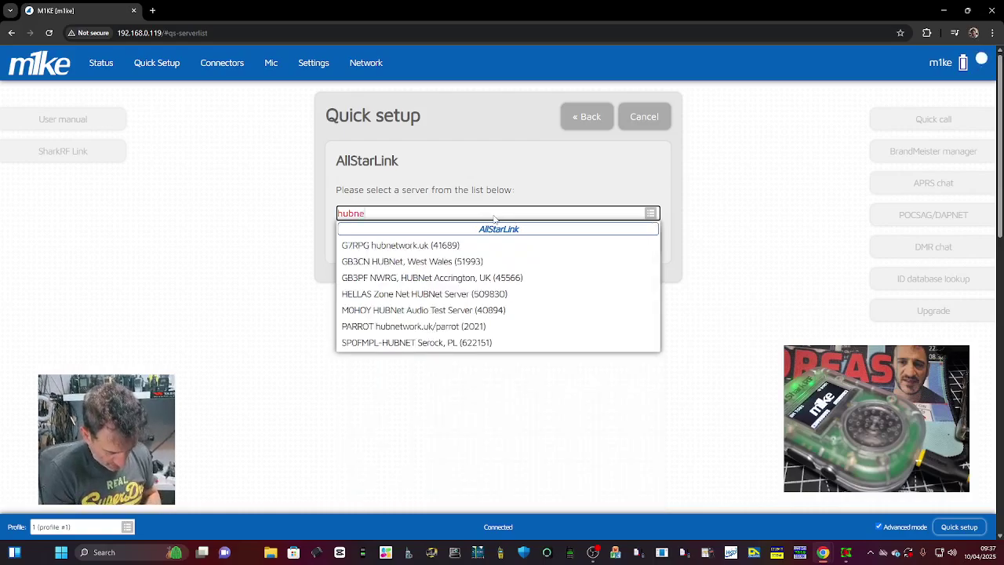
text(t)
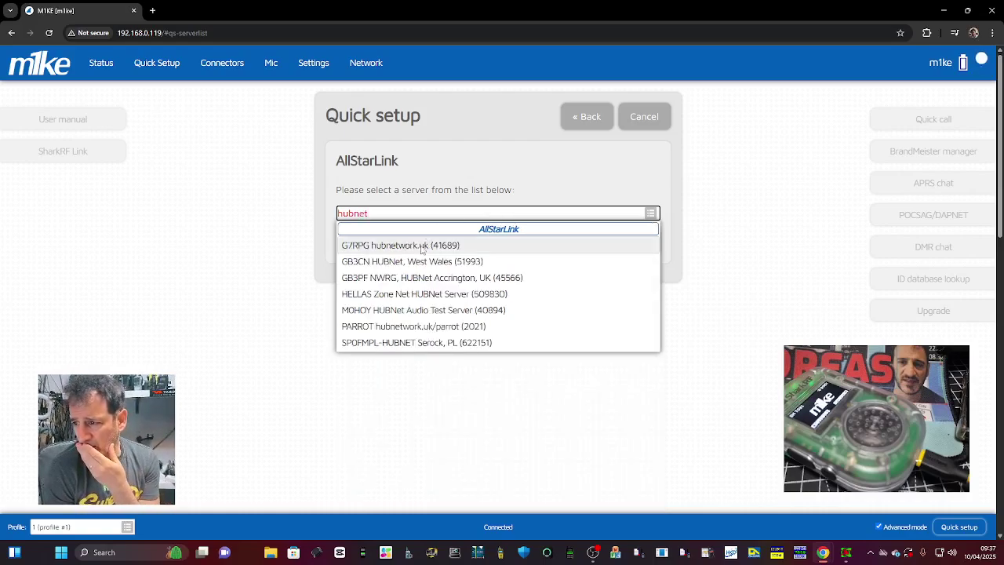
click(421, 246)
click(560, 245)
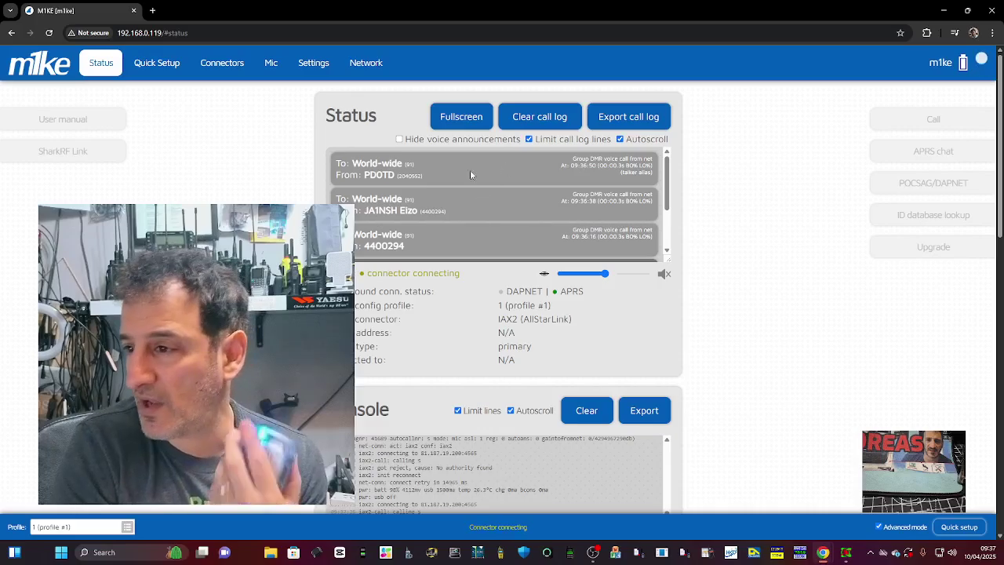
Step: Rerun Quick Setup for AllStarLink, search 41522, and apply the Manchester, UK server
click(146, 64)
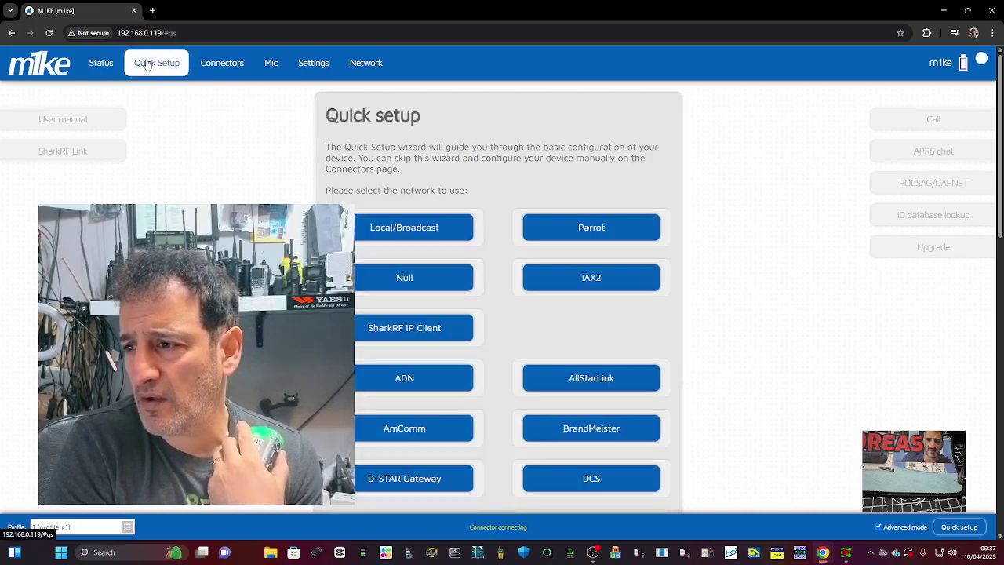
click(583, 388)
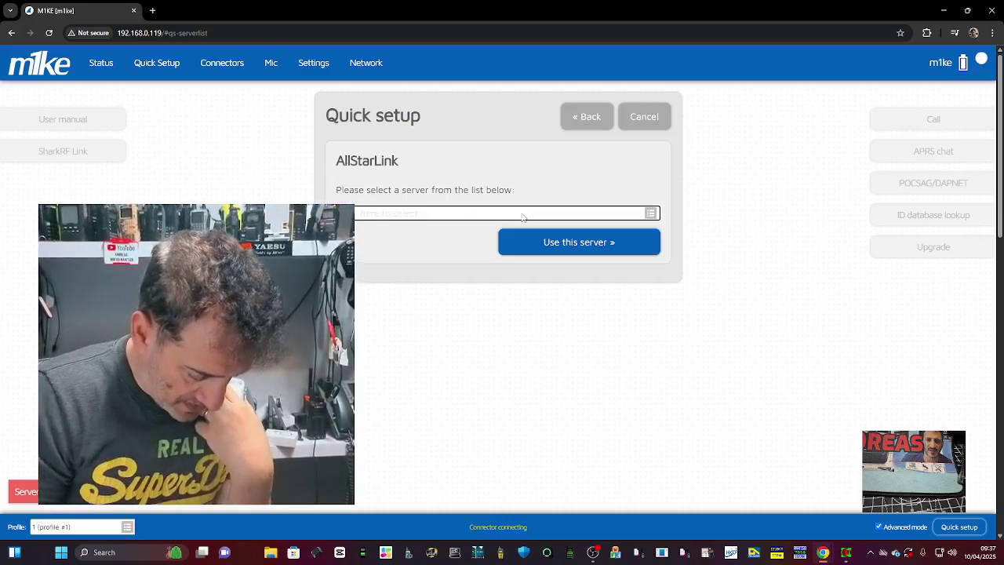
click(522, 213)
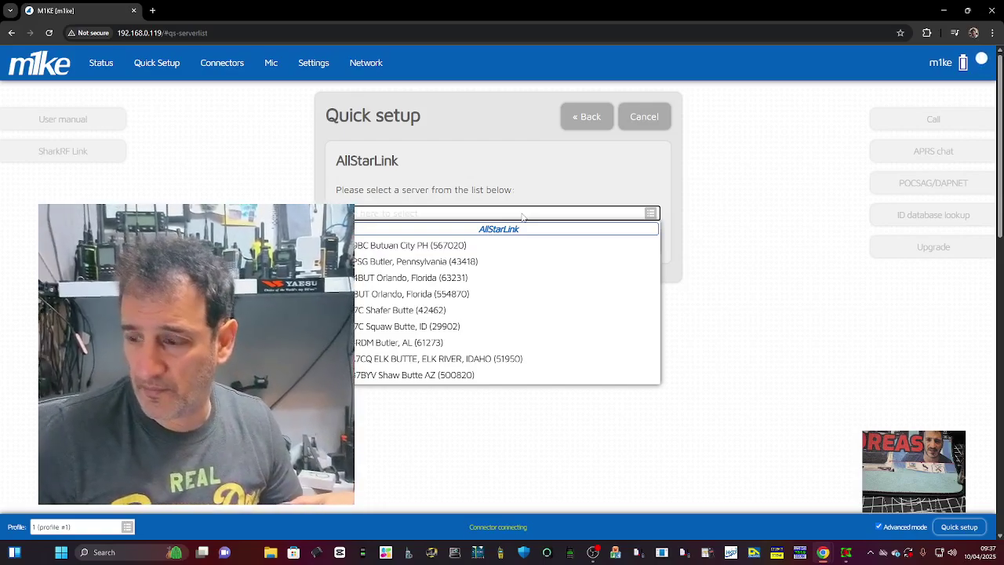
text(hub)
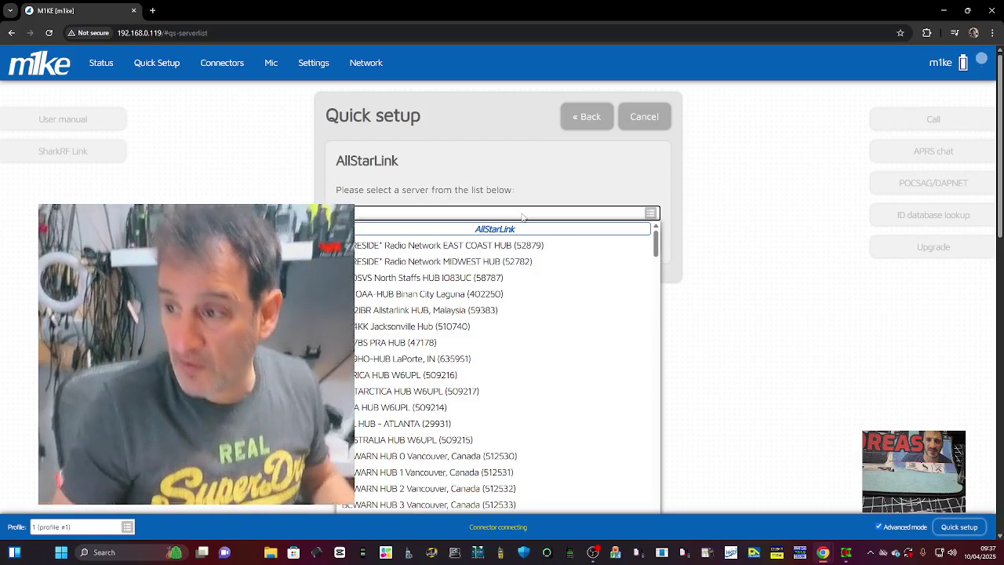
text(net)
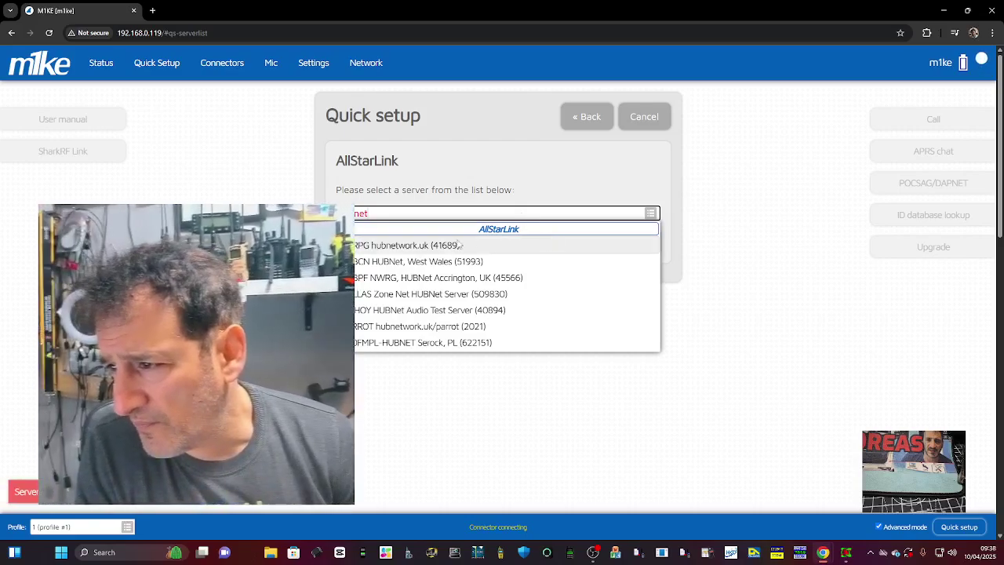
click(383, 214)
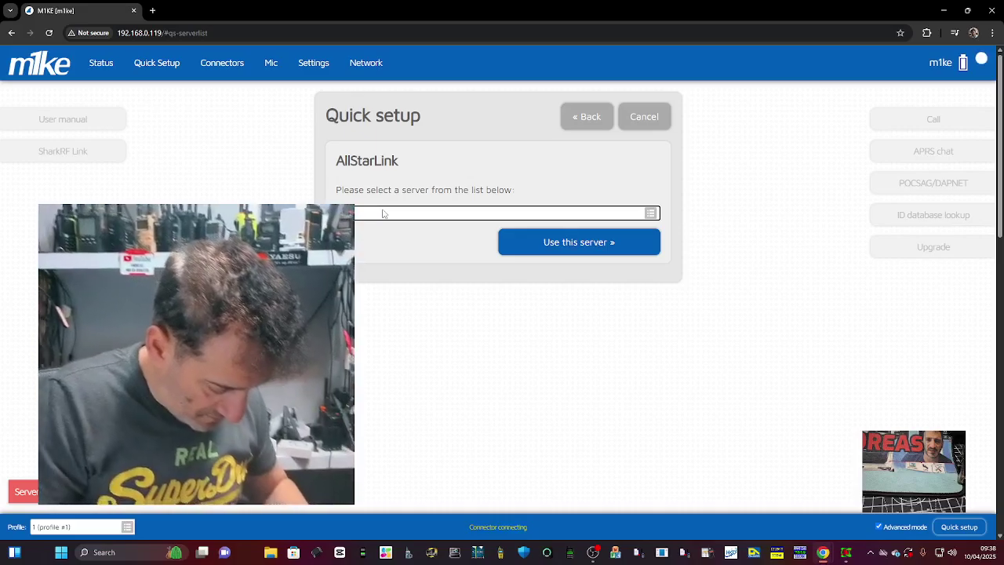
text(41522)
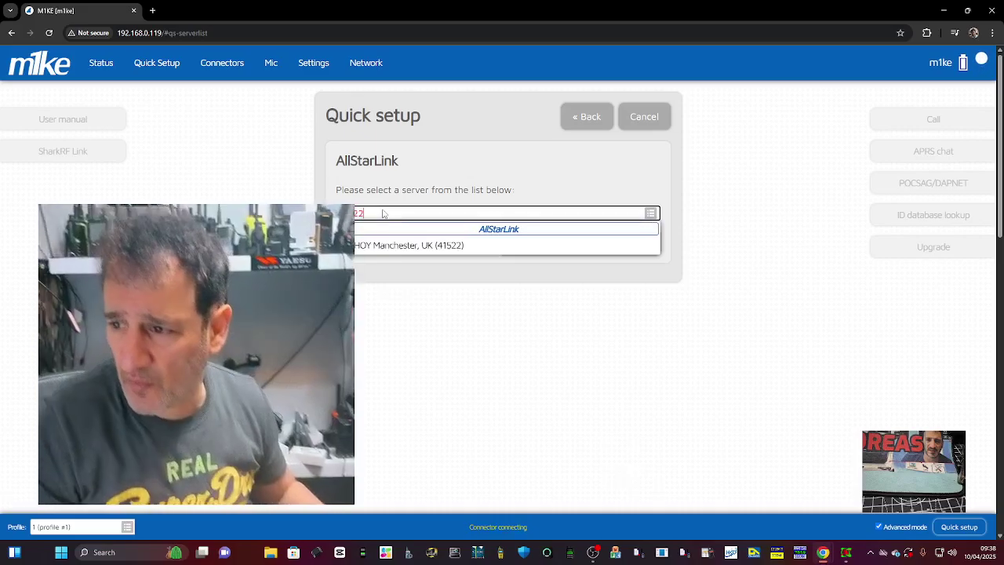
click(407, 248)
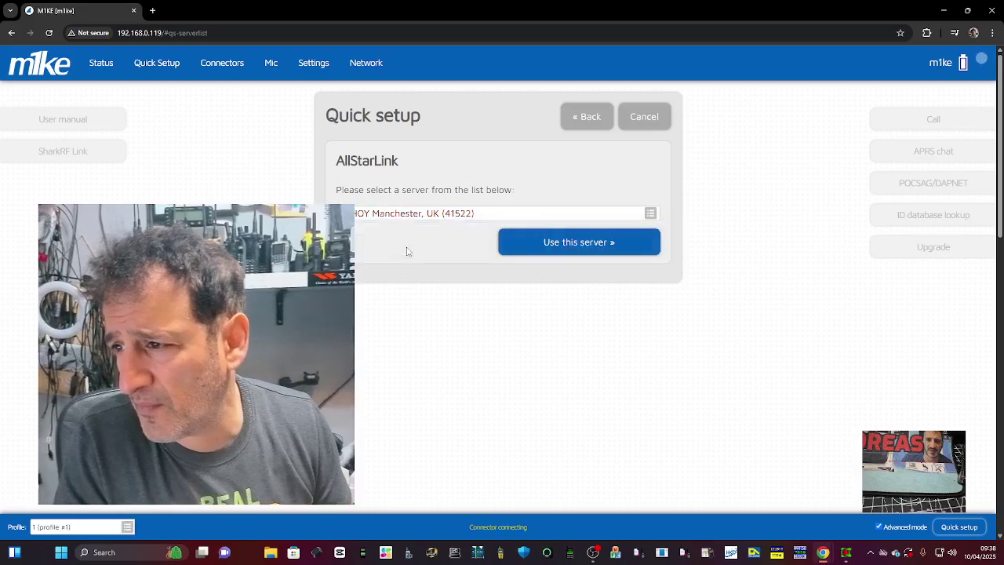
click(555, 243)
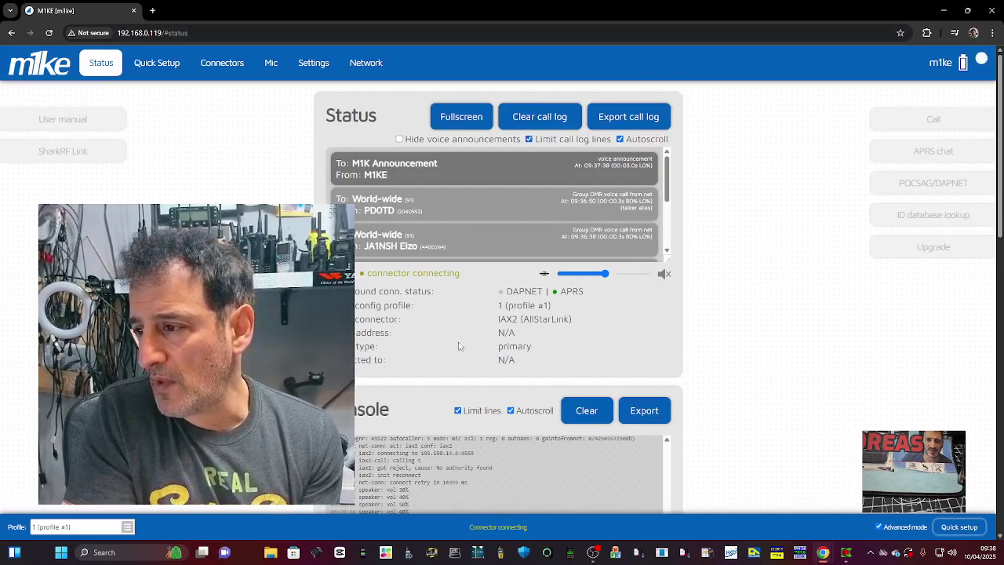
Step: Try IAX2 in Quick Setup, find its server list empty, and return to the network choices
click(161, 62)
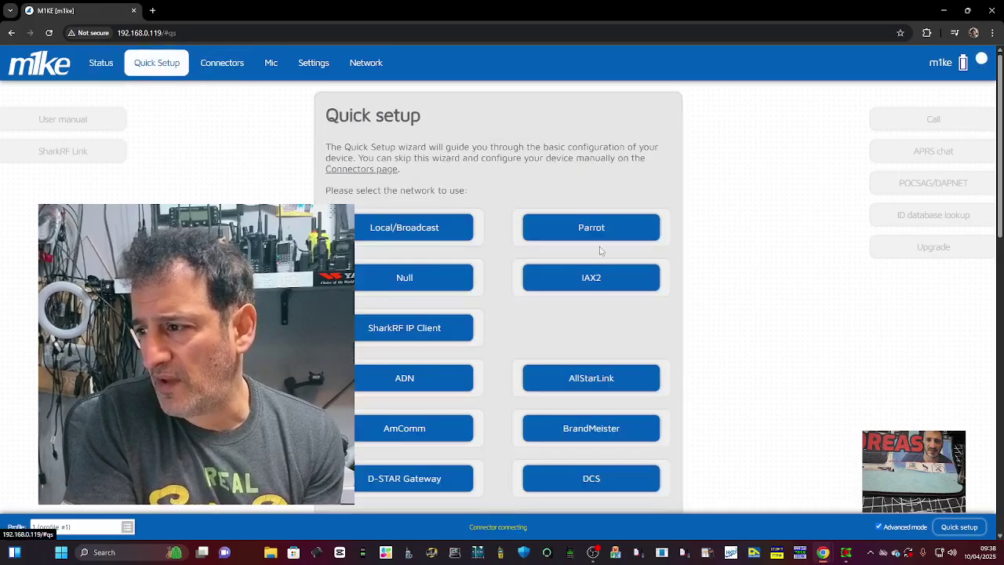
click(610, 269)
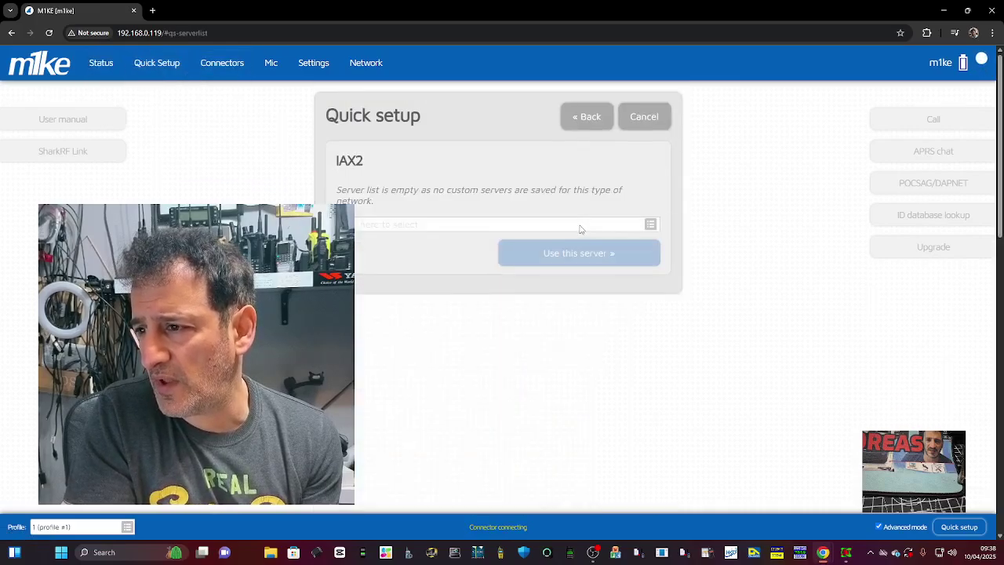
click(650, 226)
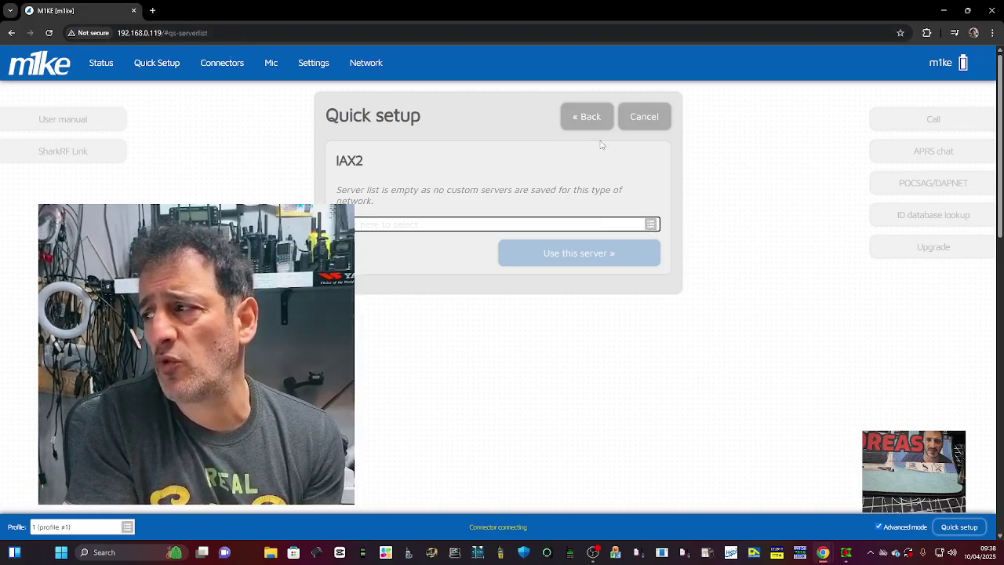
click(586, 118)
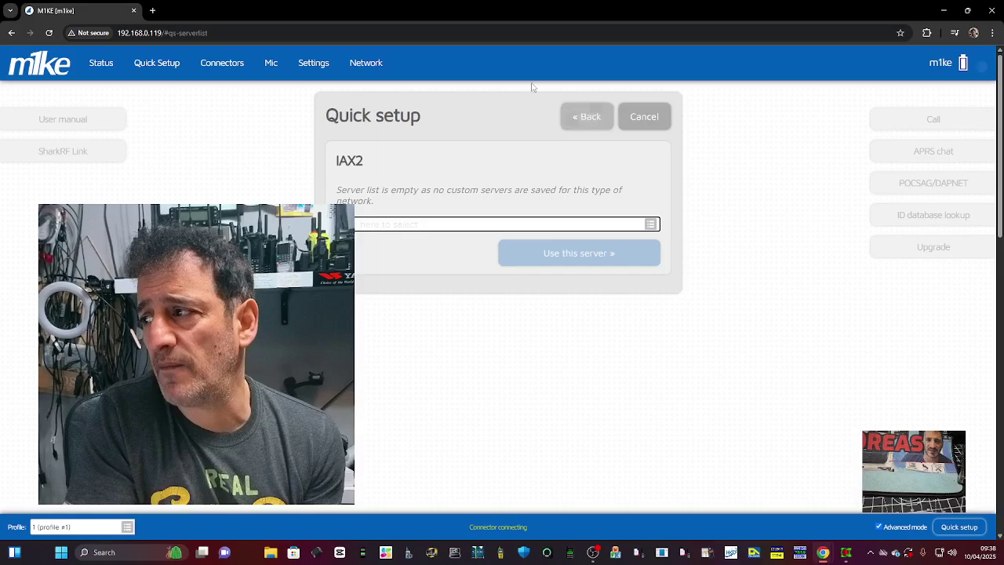
click(149, 68)
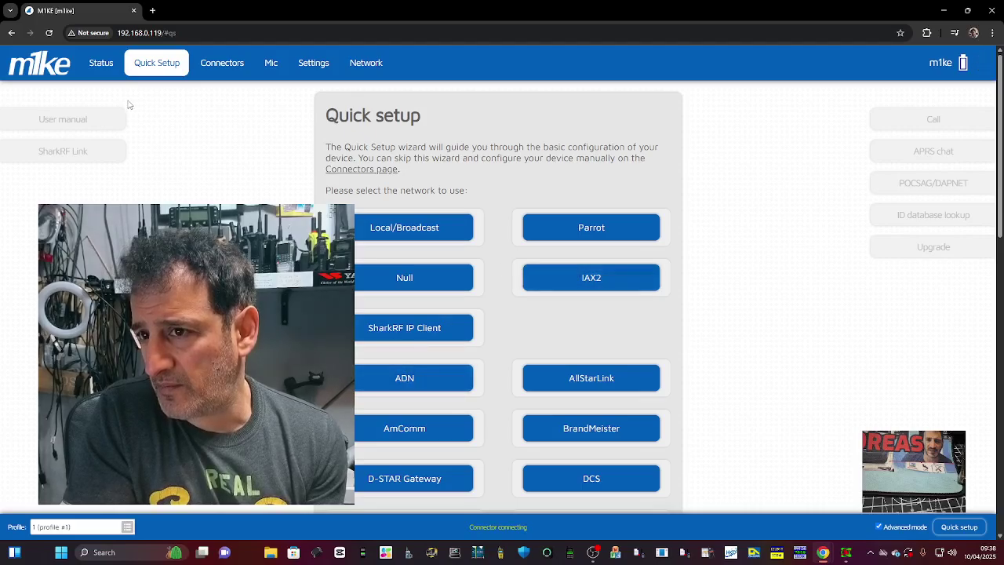
Step: Choose AllStarLink, search 41522, and apply the Manchester, UK (41522) server
click(610, 379)
click(452, 212)
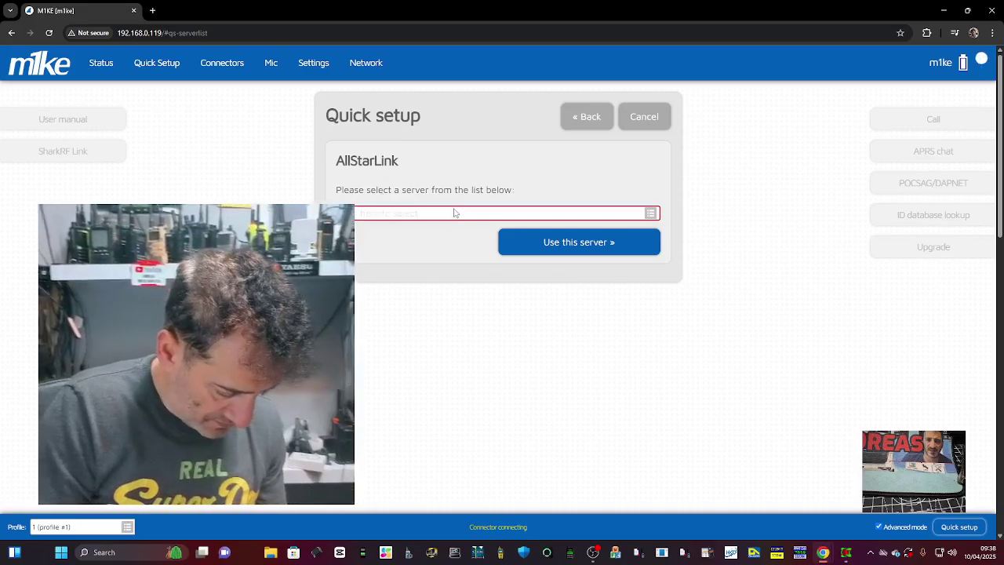
text(41522)
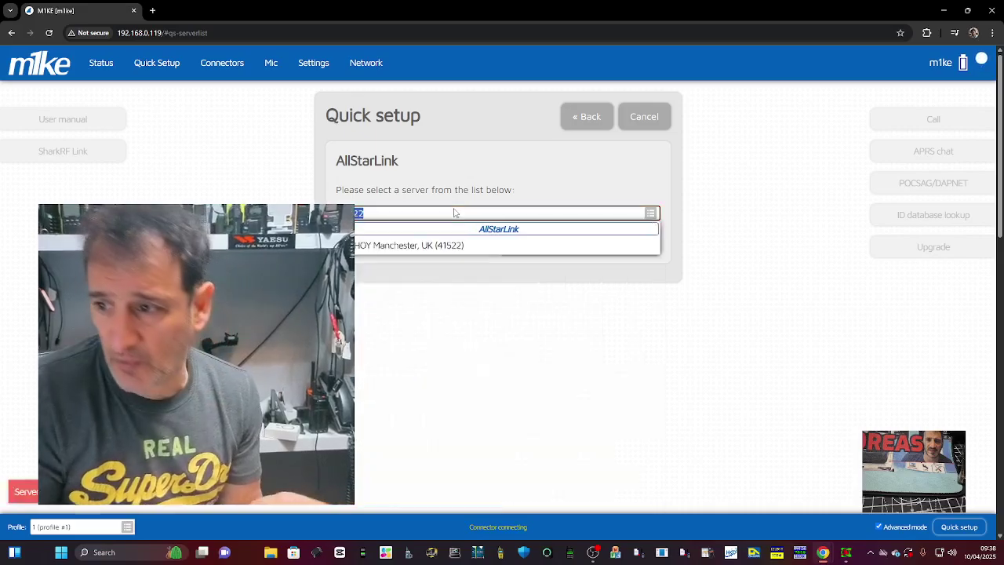
click(439, 245)
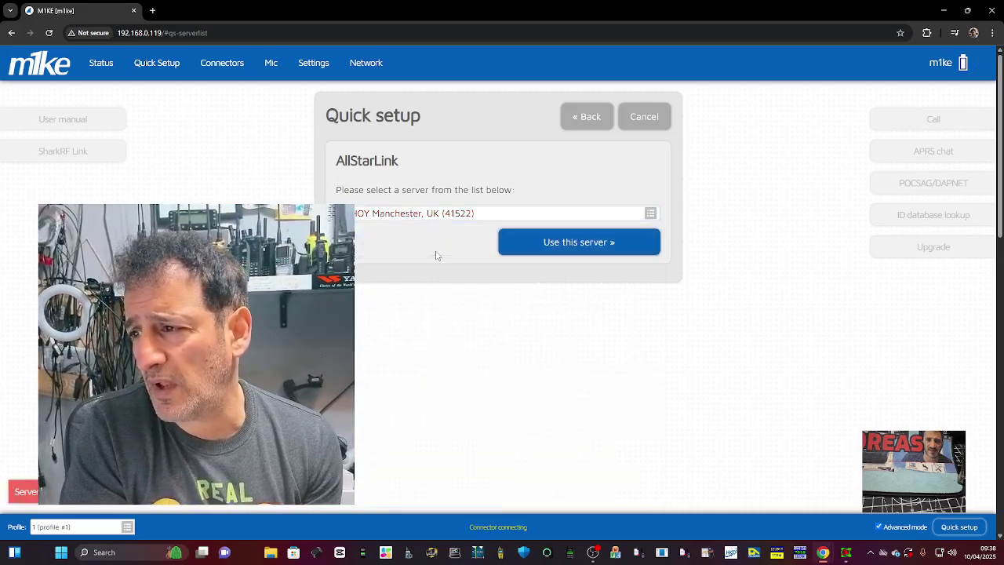
click(596, 246)
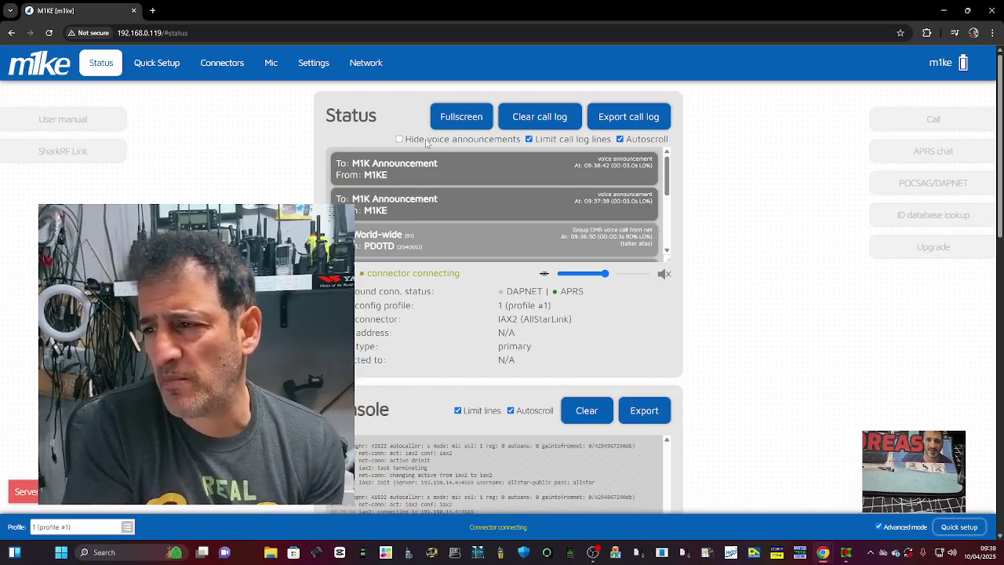
scroll(486, 152, down, 5)
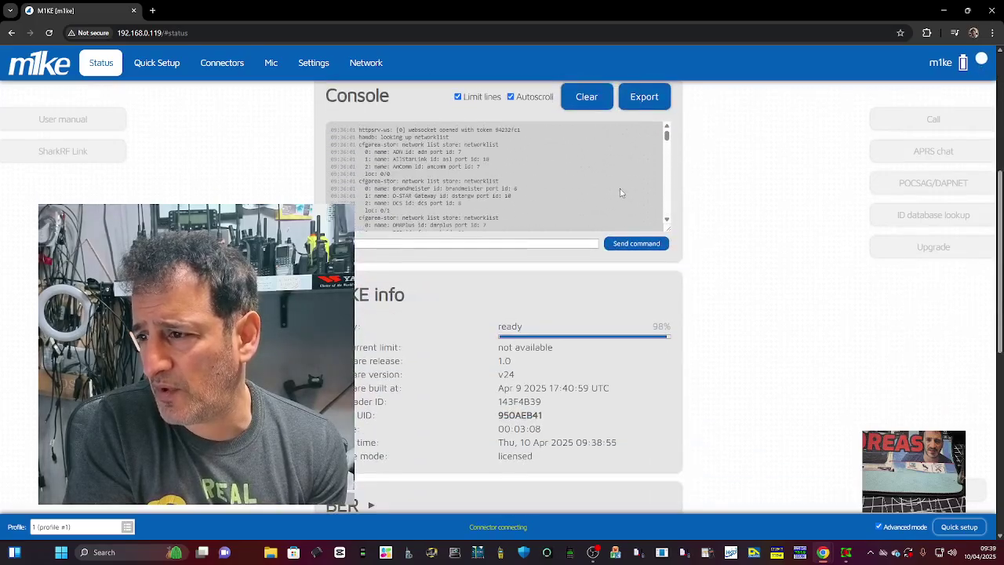
scroll(817, 169, up, 3)
scroll(732, 179, down, 3)
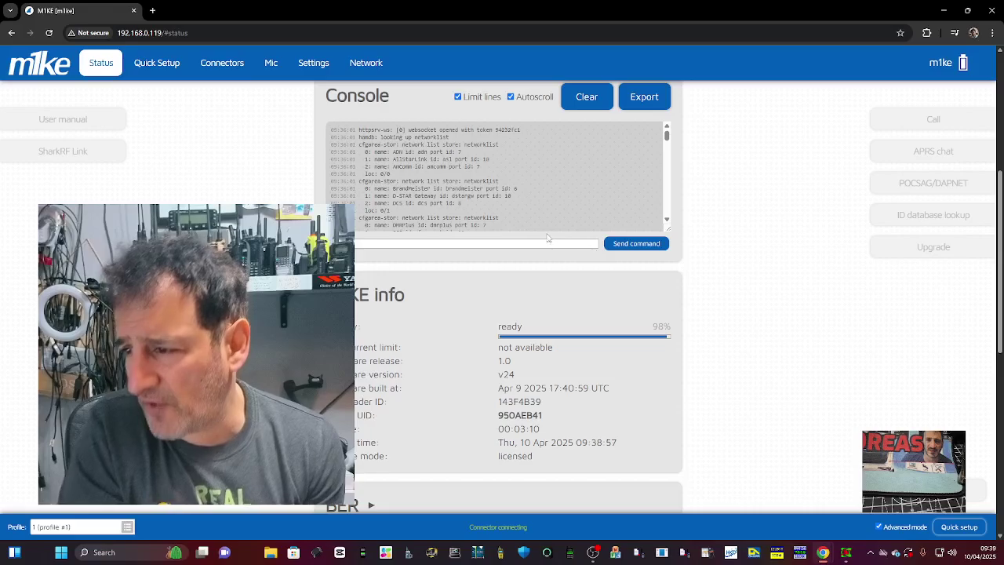
scroll(732, 179, up, 4)
scroll(550, 267, down, 3)
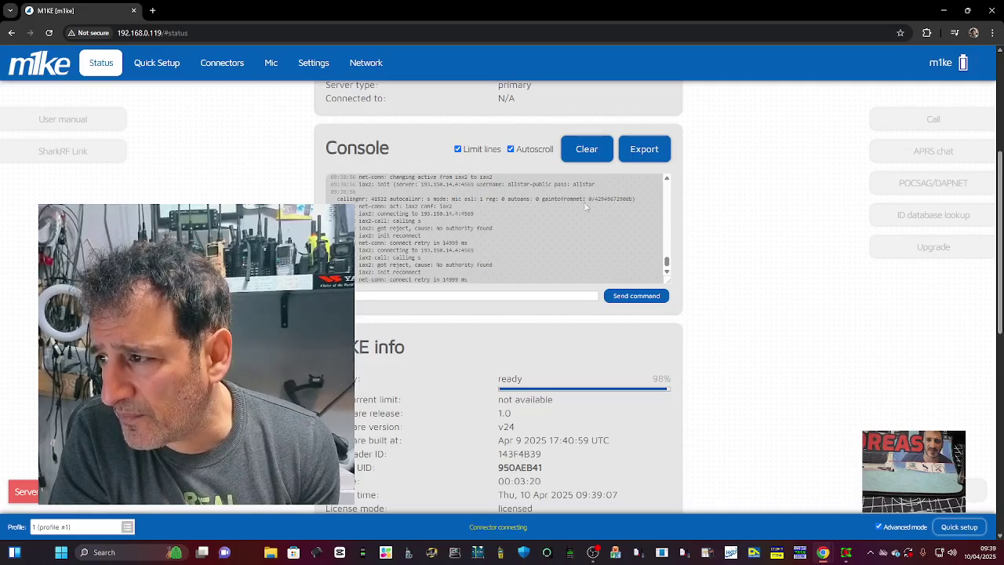
scroll(502, 233, down, 4)
scroll(507, 220, up, 8)
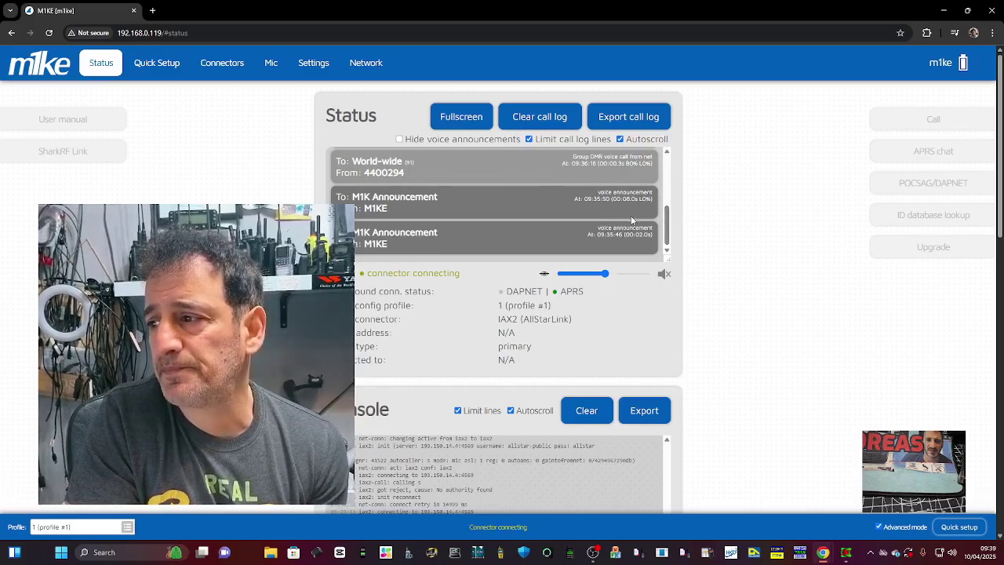
scroll(617, 214, up, 5)
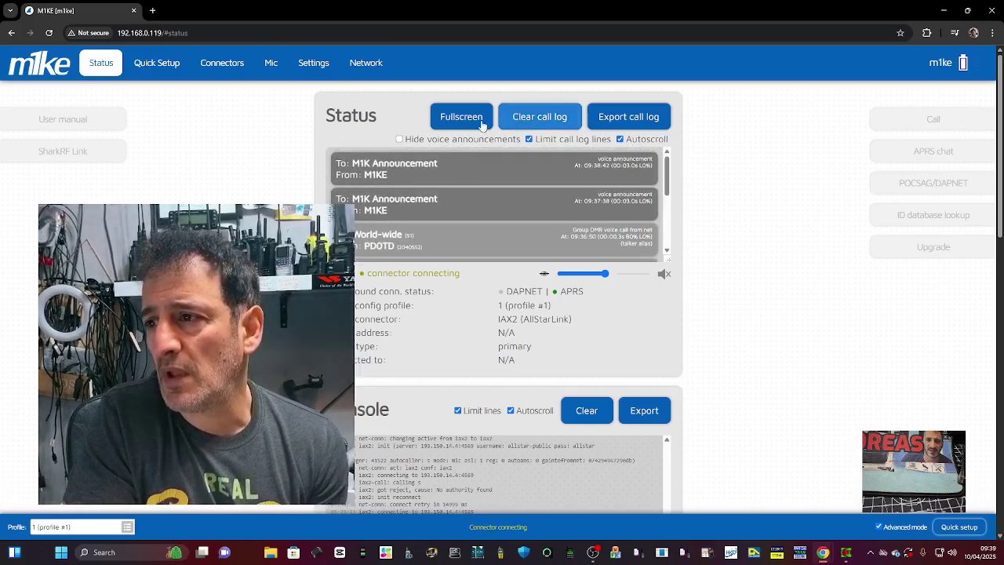
Step: Use Quick Setup to connect via AllStarLink to server CQ-RX Worthing (565761)
click(149, 66)
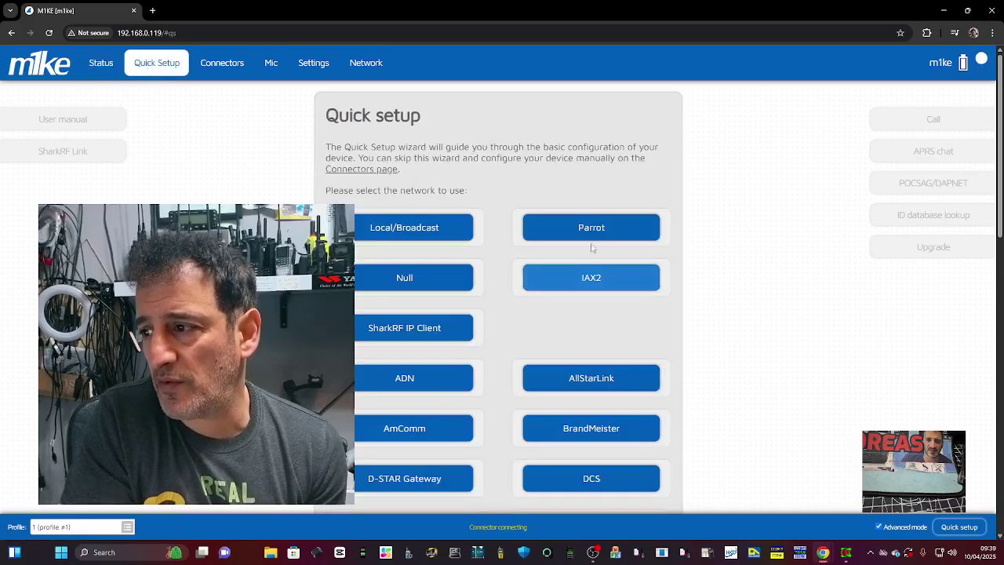
click(601, 380)
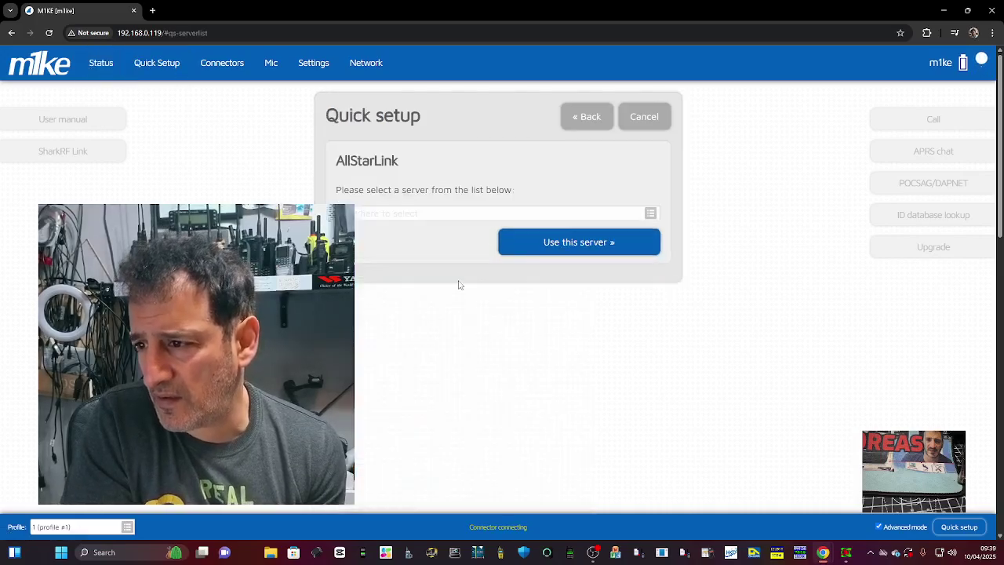
click(651, 217)
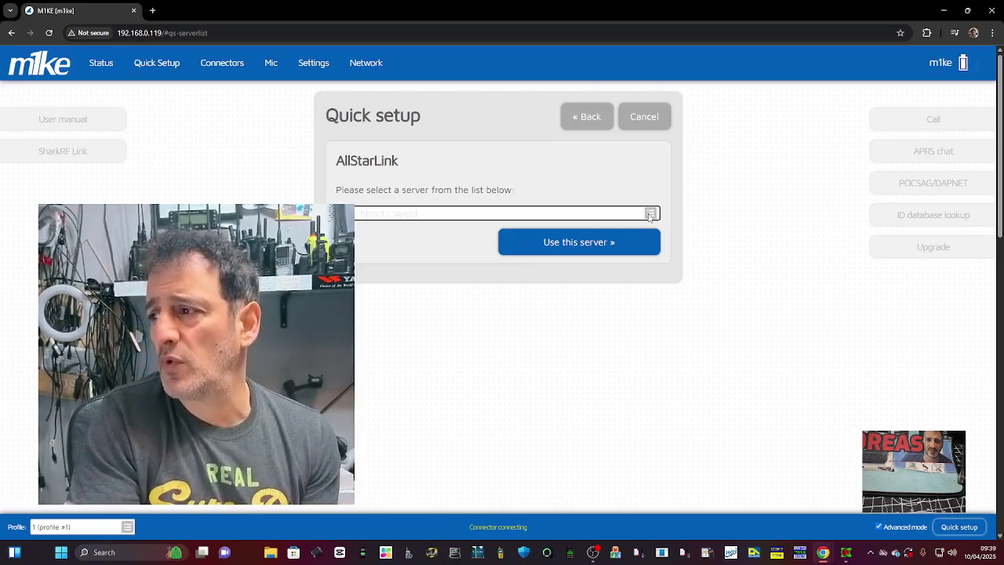
click(651, 214)
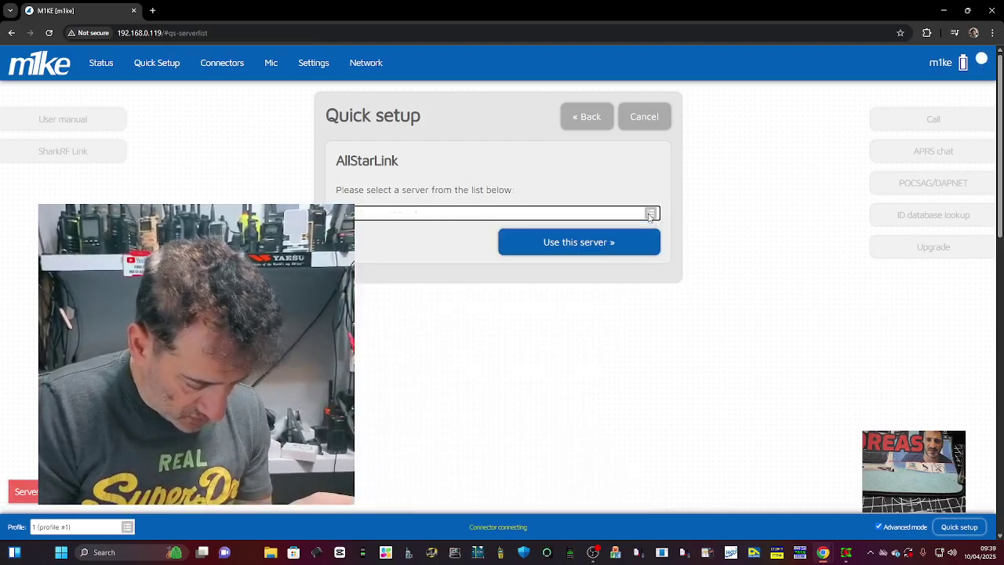
click(650, 214)
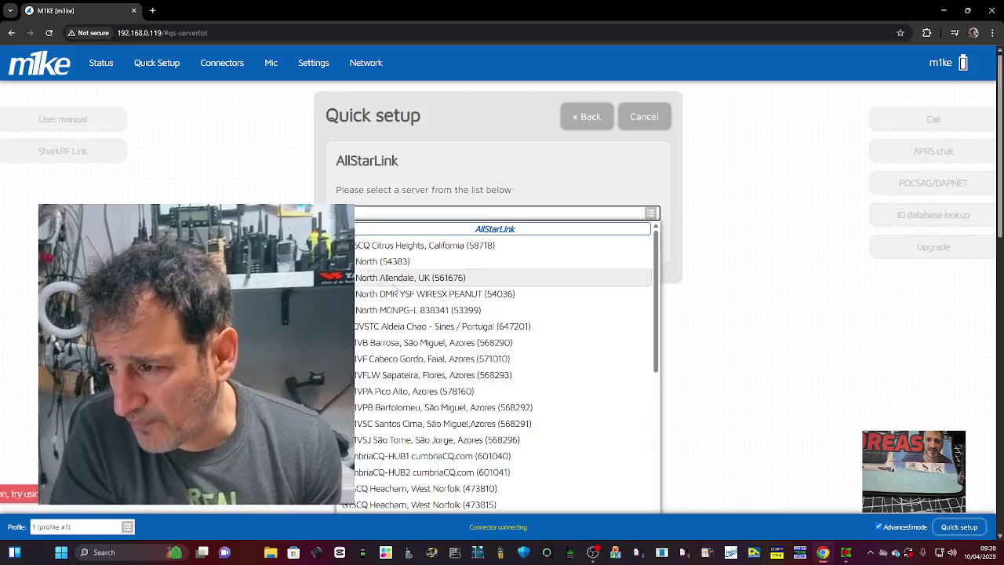
scroll(431, 320, down, 3)
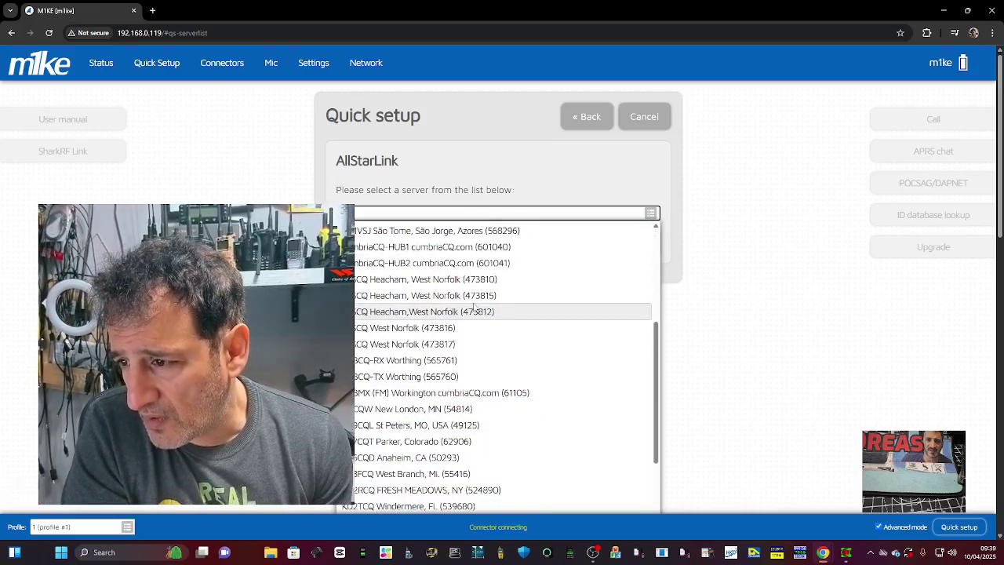
scroll(474, 307, down, 2)
scroll(474, 307, down, 1)
scroll(455, 308, up, 7)
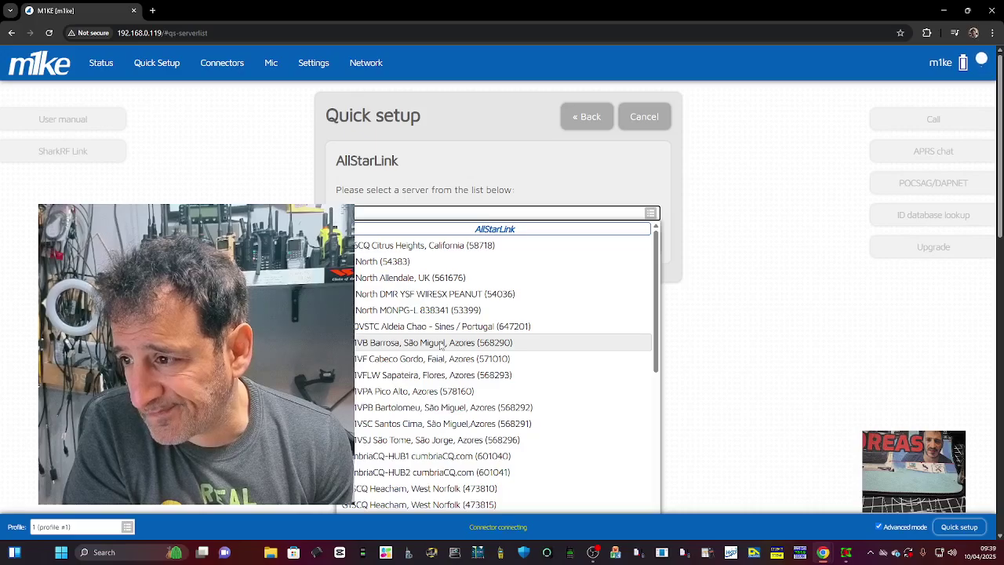
scroll(443, 345, down, 3)
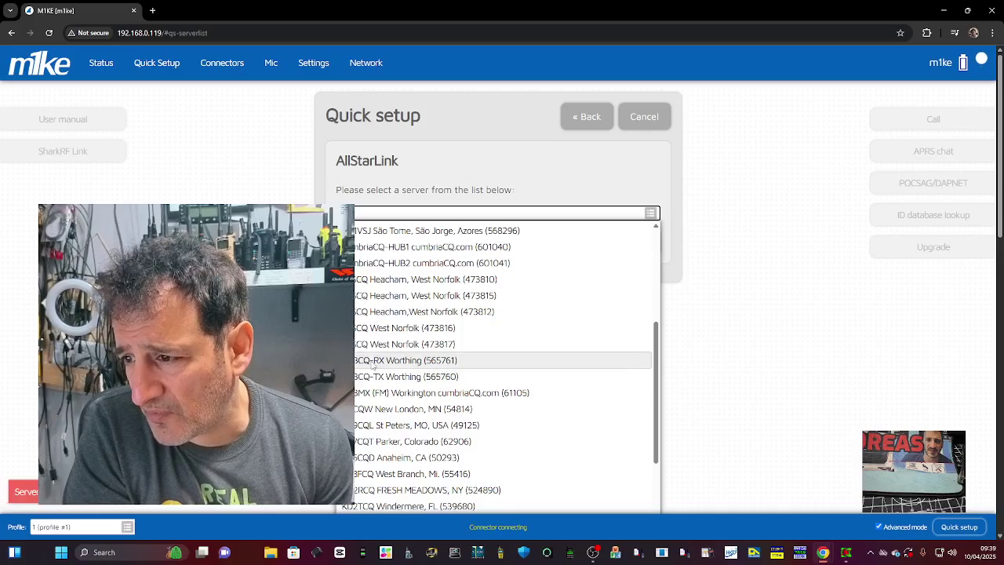
click(373, 364)
click(555, 246)
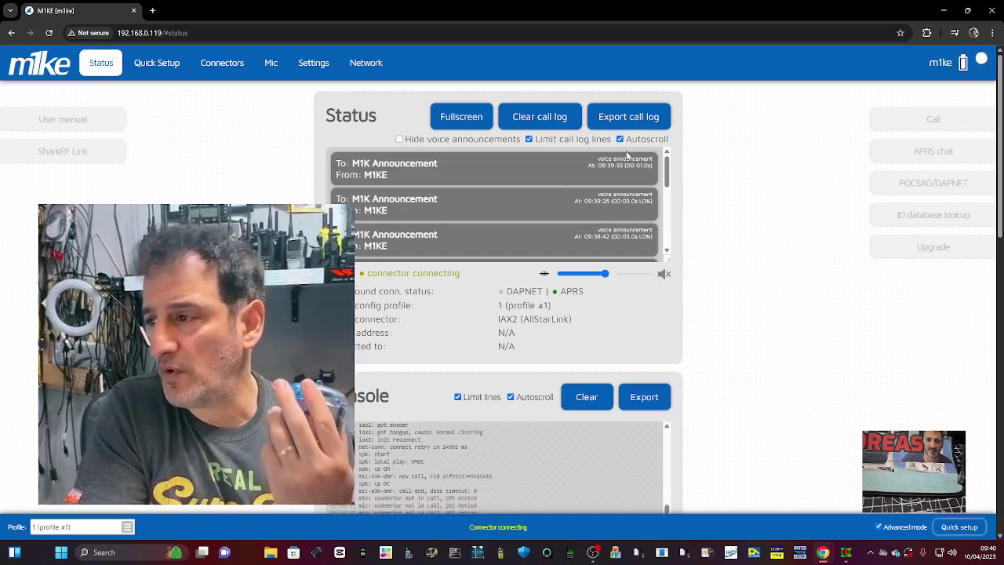
Step: Go to the Connectors settings and keep IAX2/AllStarLink as the connector to edit
click(161, 64)
click(206, 69)
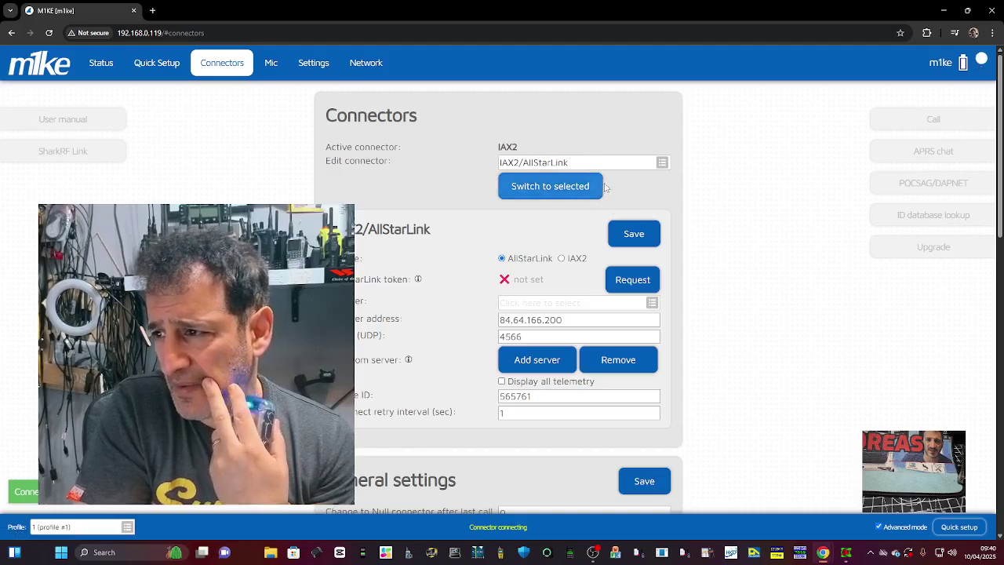
scroll(616, 191, down, 1)
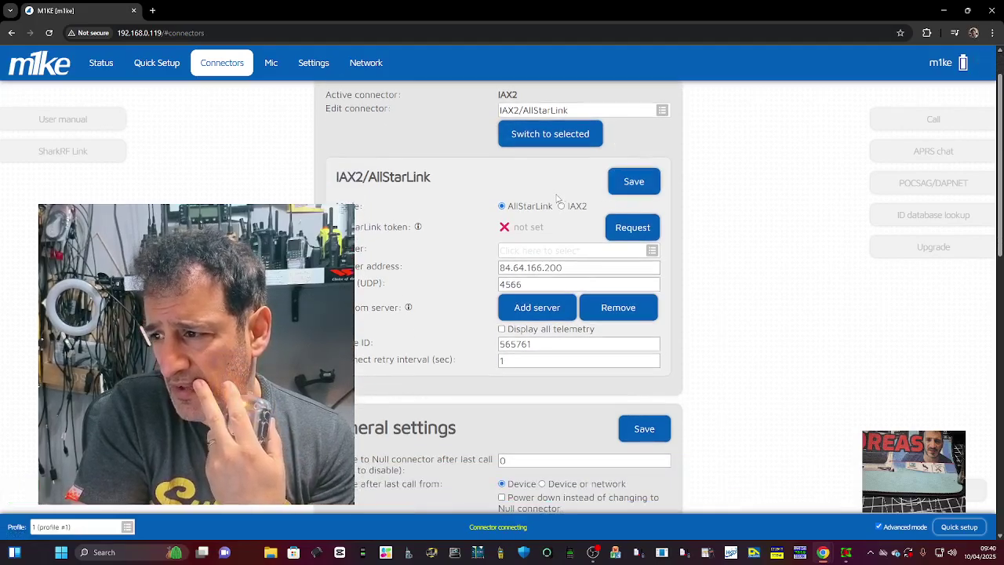
scroll(557, 203, up, 1)
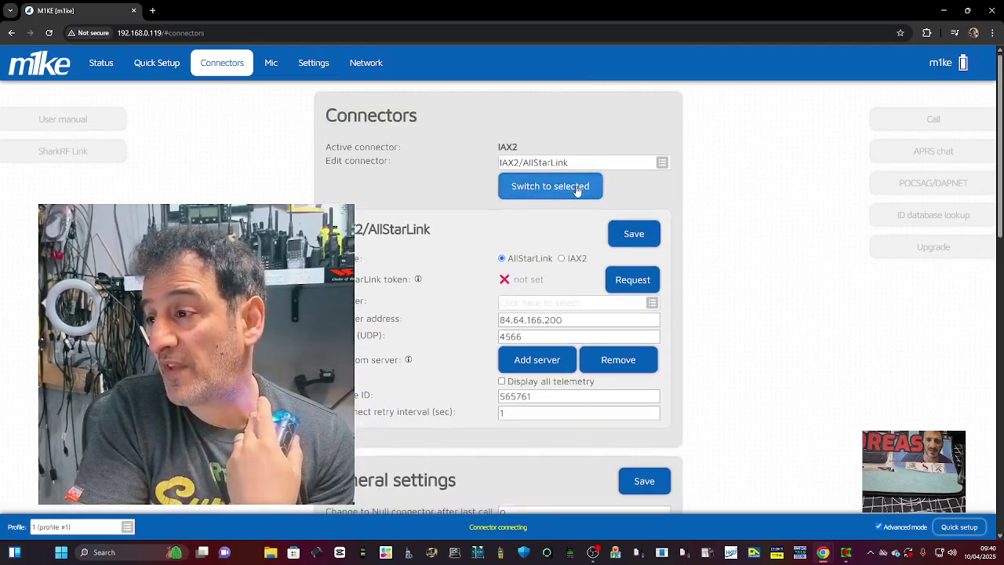
click(662, 163)
click(663, 164)
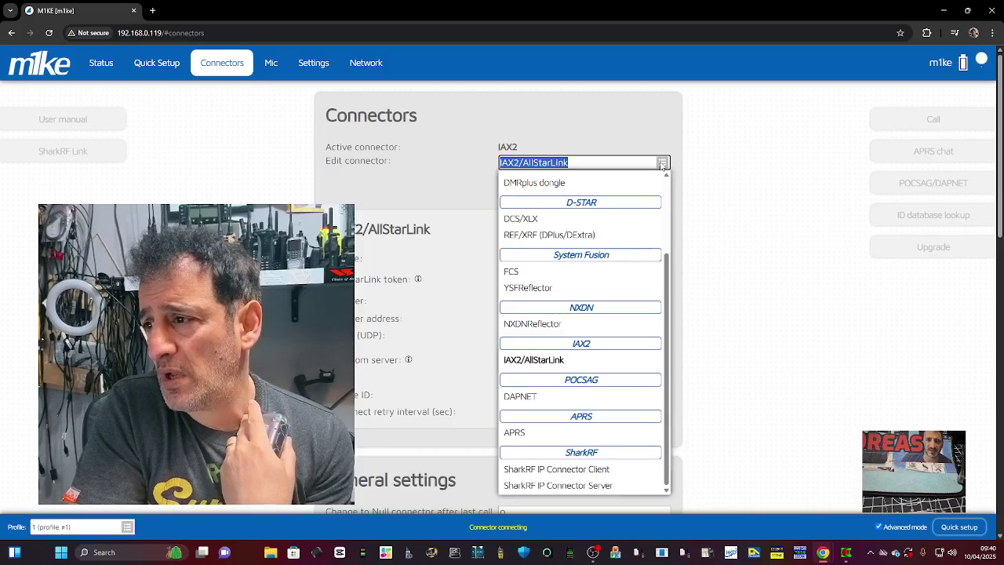
click(604, 121)
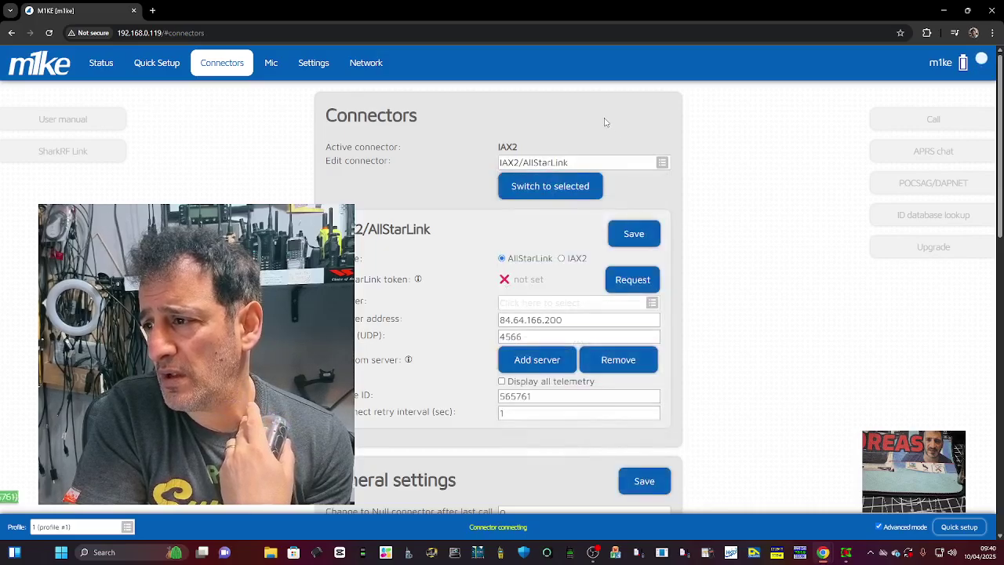
scroll(609, 152, down, 2)
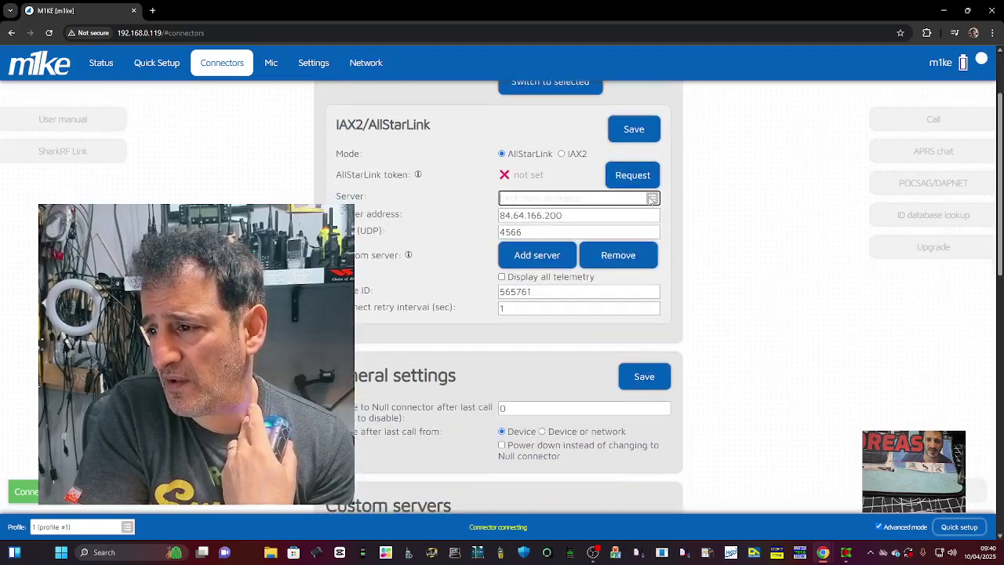
click(559, 200)
click(557, 202)
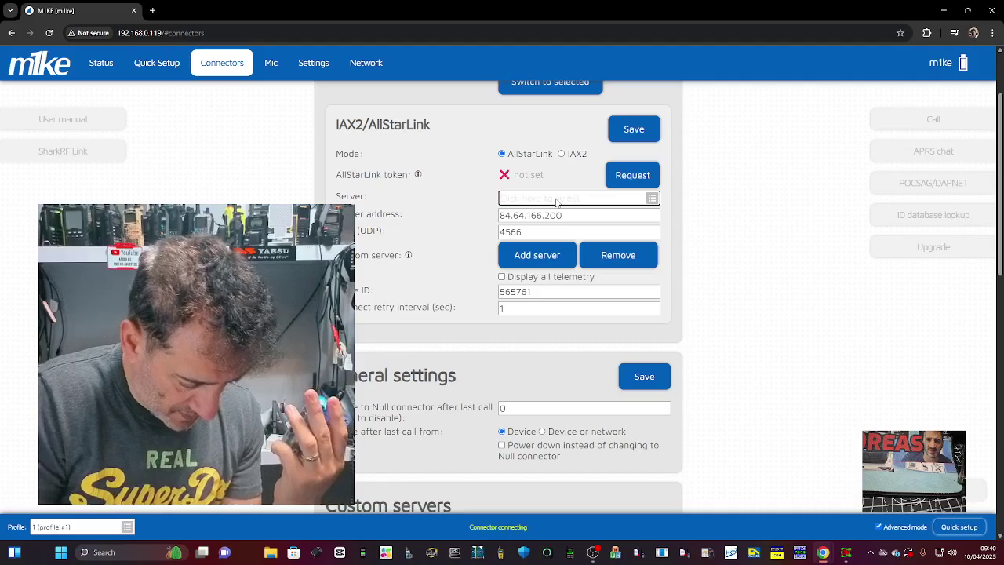
text(41522)
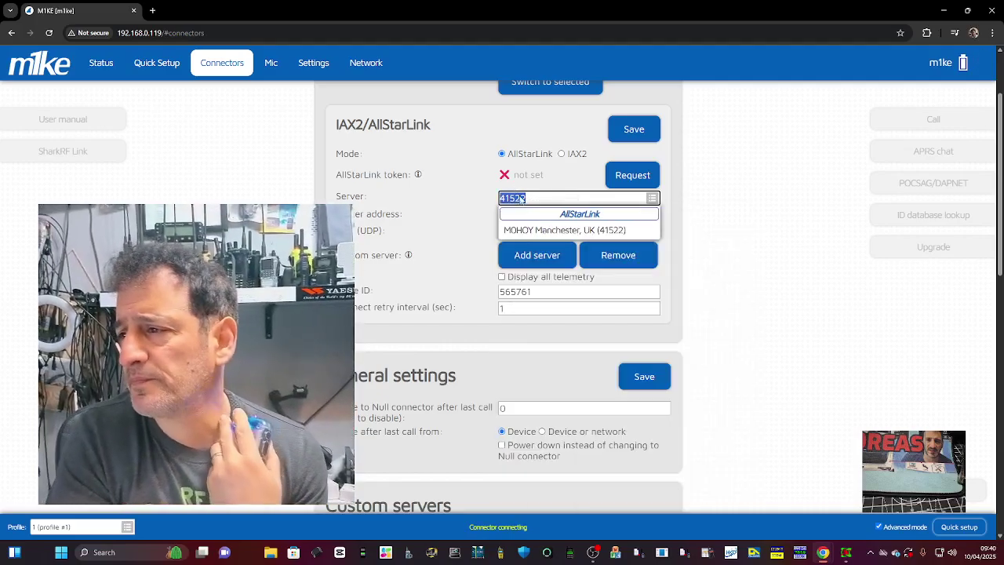
click(564, 229)
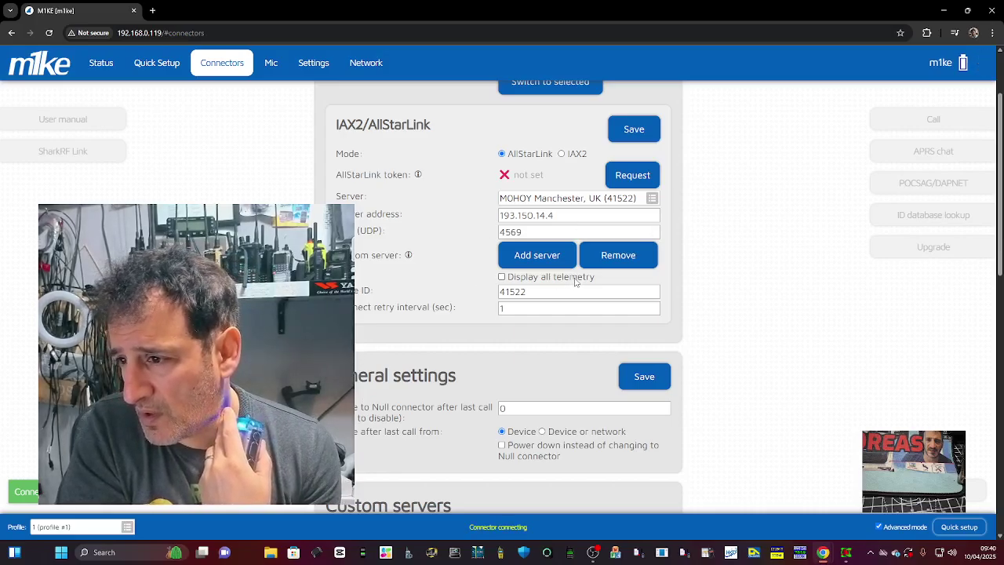
scroll(478, 279, down, 1)
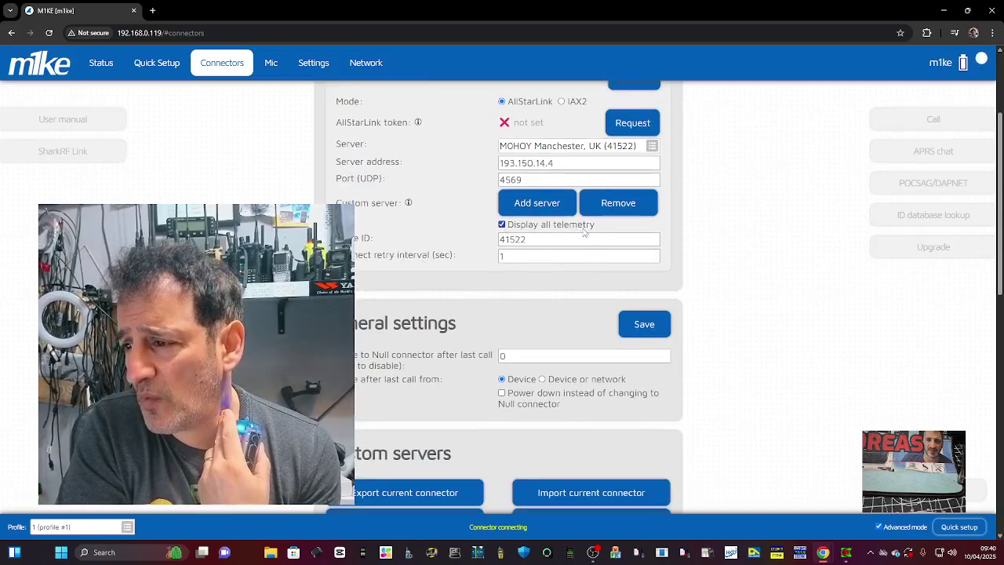
scroll(583, 230, down, 2)
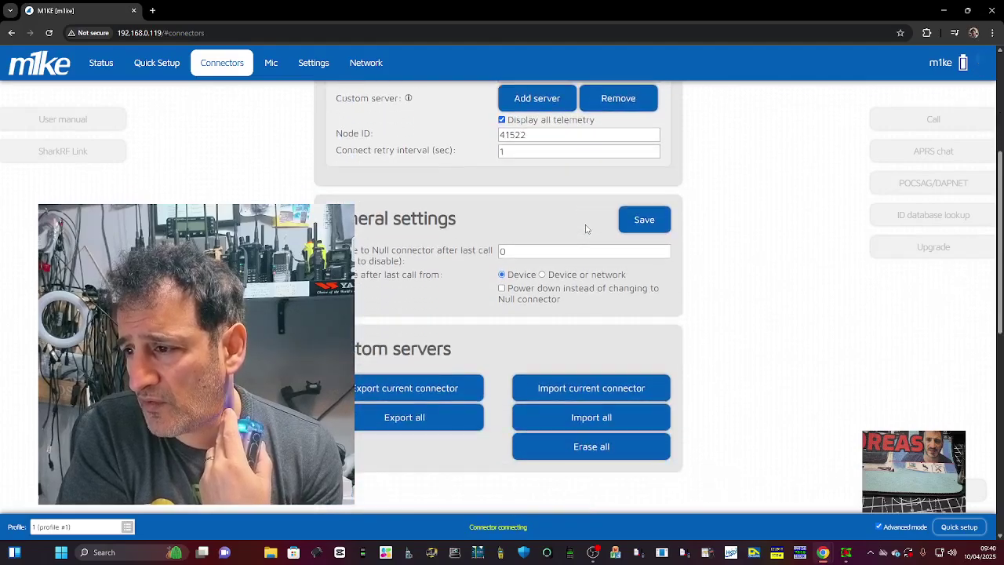
scroll(585, 228, up, 2)
scroll(586, 230, up, 2)
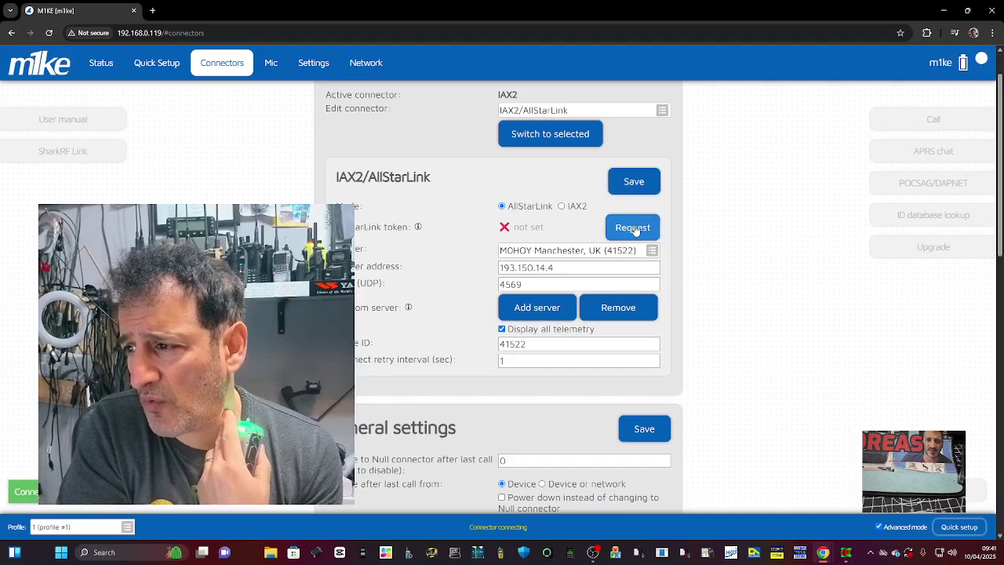
Step: Open the AllStarLink token request and paste in the account password
click(636, 228)
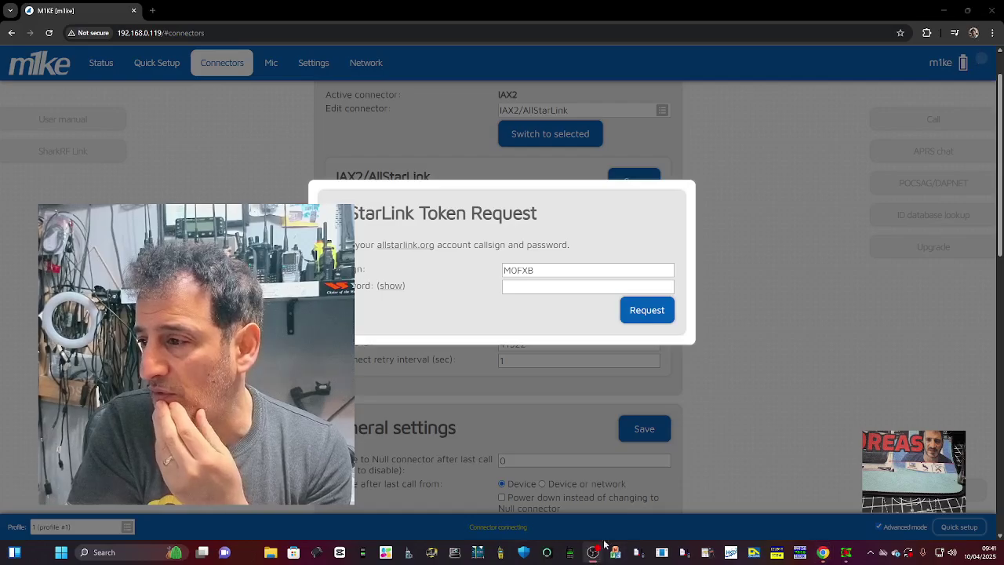
key(ctrl+v)
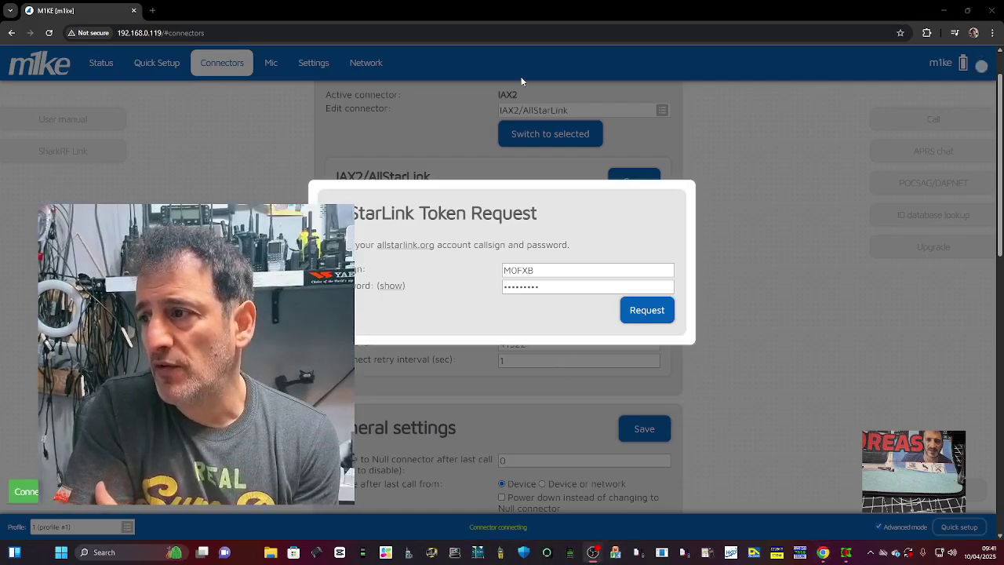
Step: Submit the AllStarLink token request
click(642, 311)
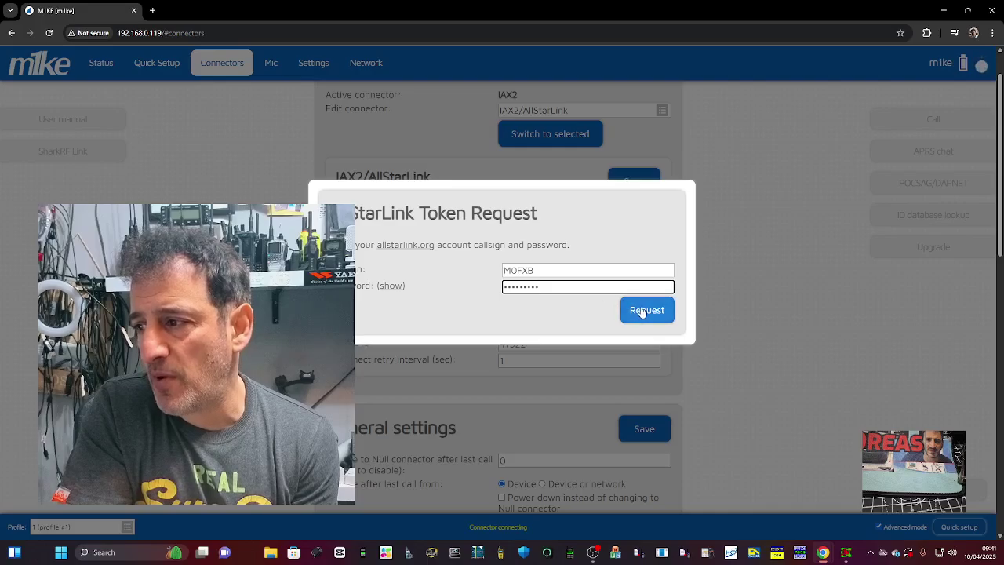